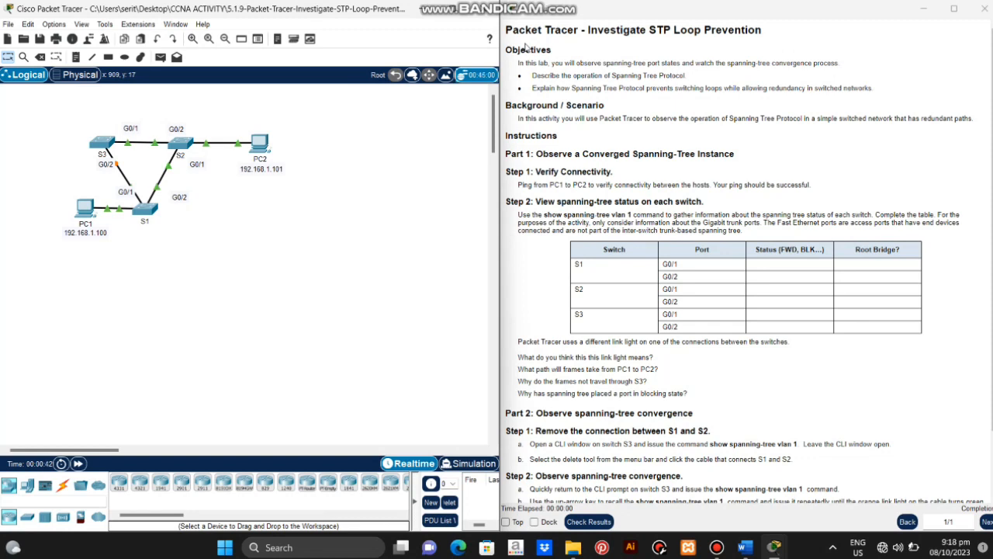
- Read the lab's objectives, background and the Step 1 instructions for verifying connectivity
left_click_drag(517, 50, 548, 49)
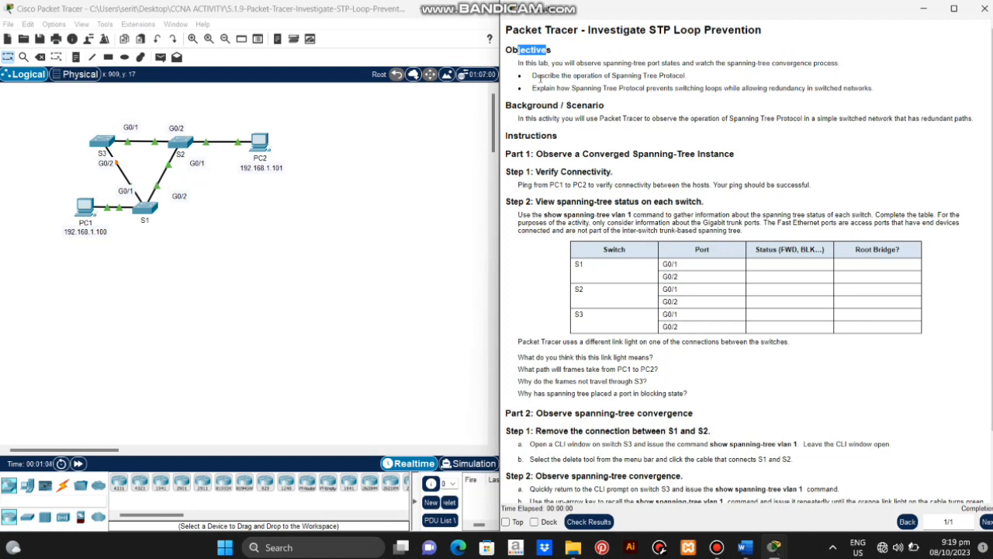
left_click(510, 107)
left_click_drag(506, 106, 606, 107)
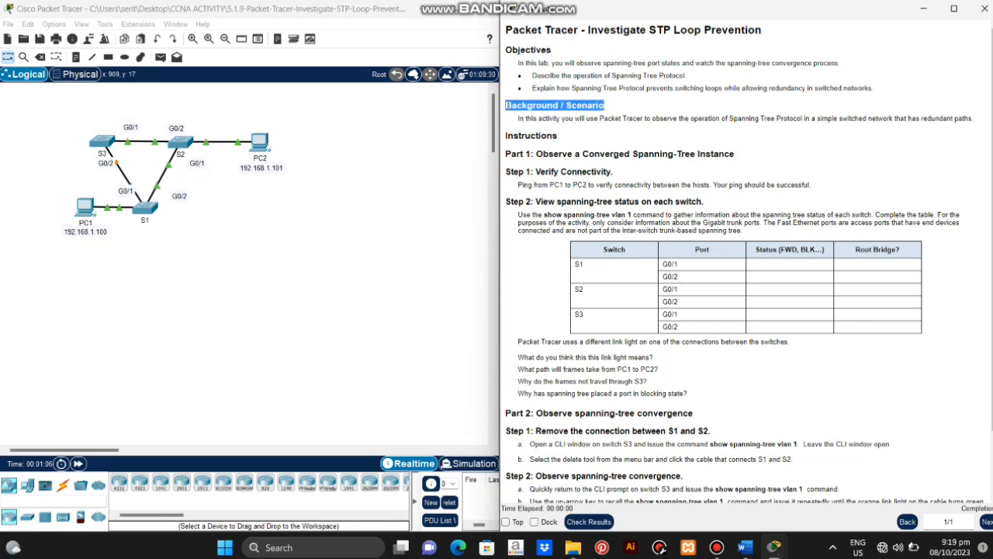
left_click(513, 120)
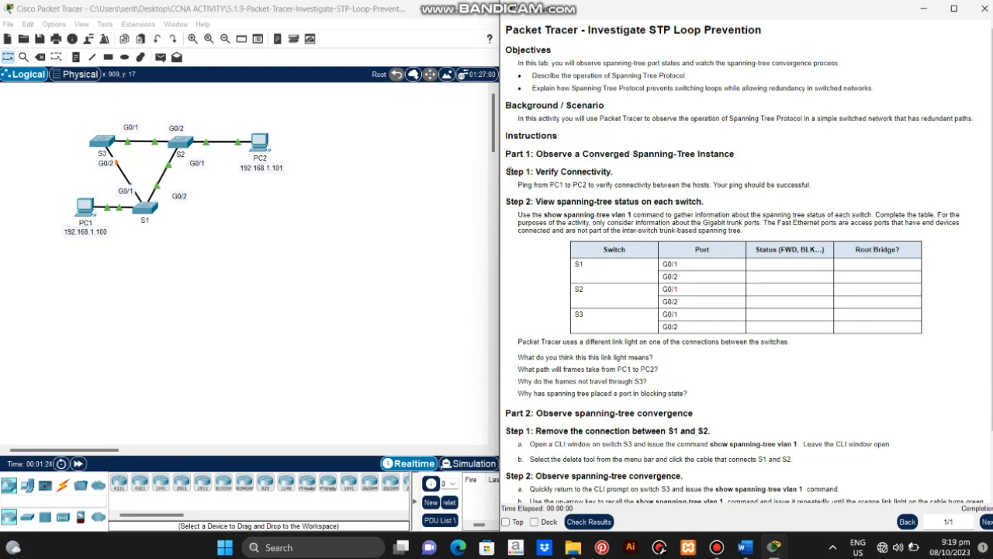
left_click_drag(507, 171, 612, 173)
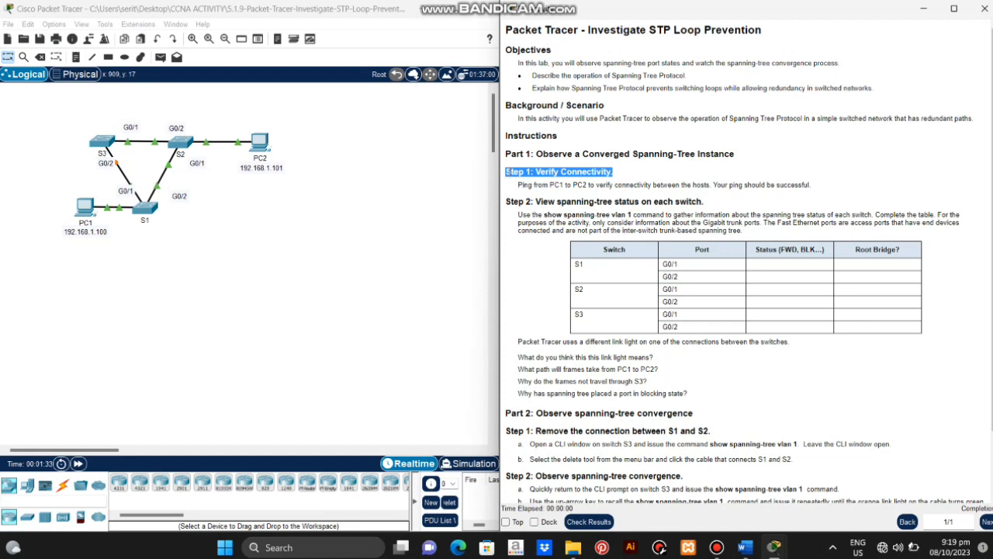
- Ping 192.168.1.101 from PC1's Command Prompt, then close the PC1 window
left_click(325, 244)
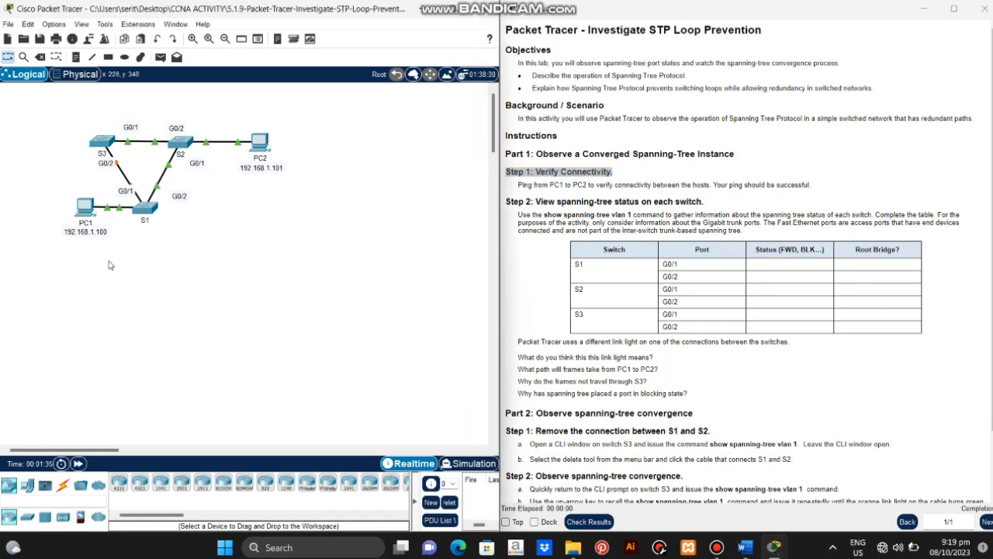
left_click(91, 214)
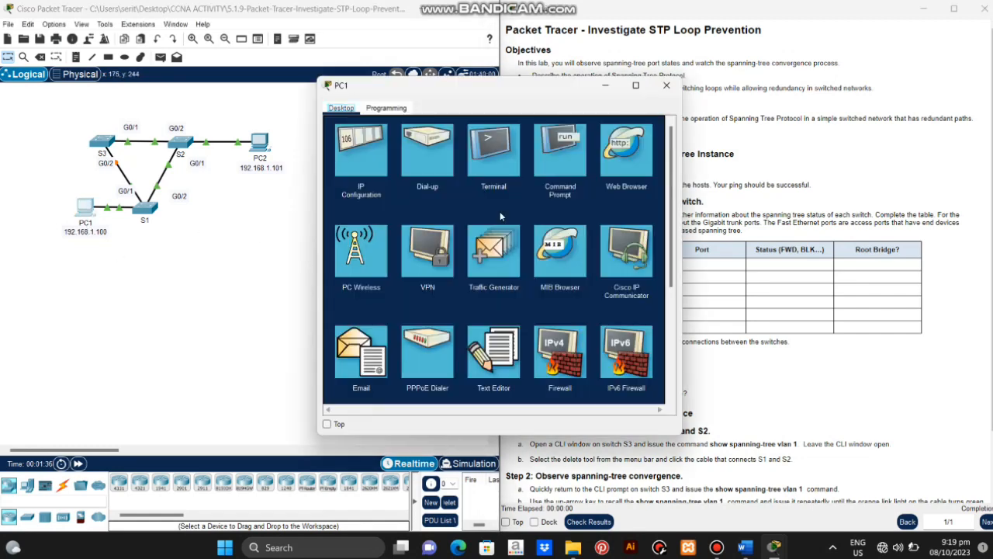
left_click(545, 153)
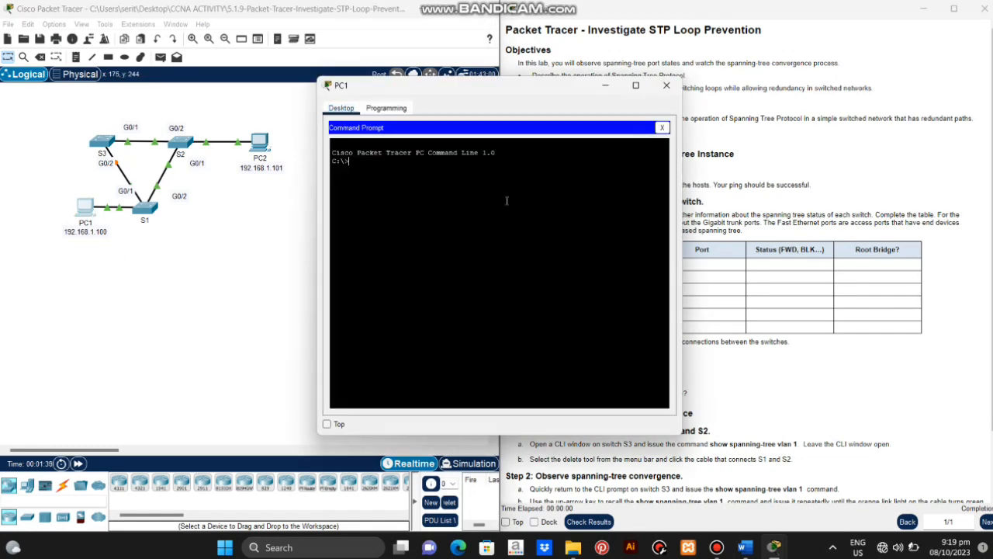
type("ping")
type("192.168.1.101")
key("Return")
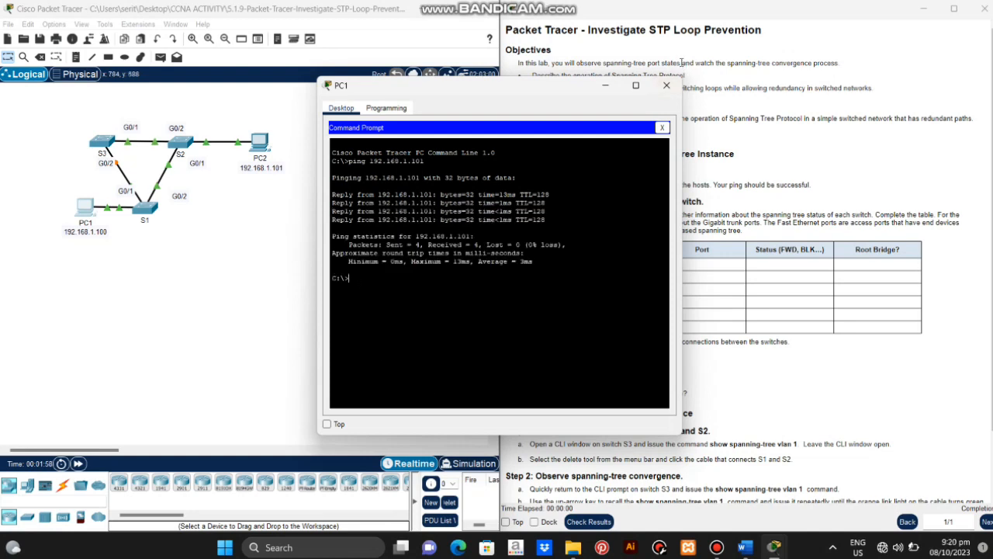
left_click_drag(552, 89, 532, 86)
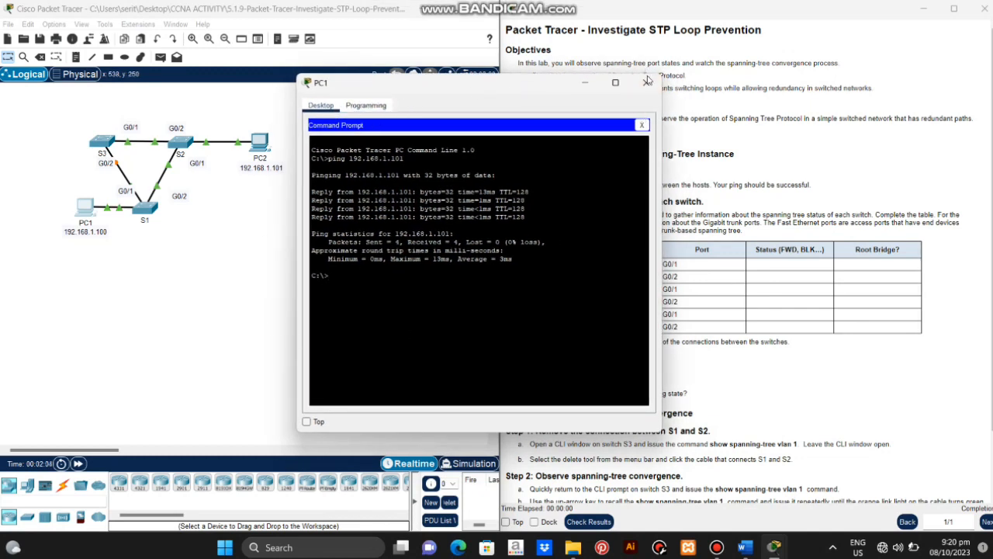
left_click(646, 83)
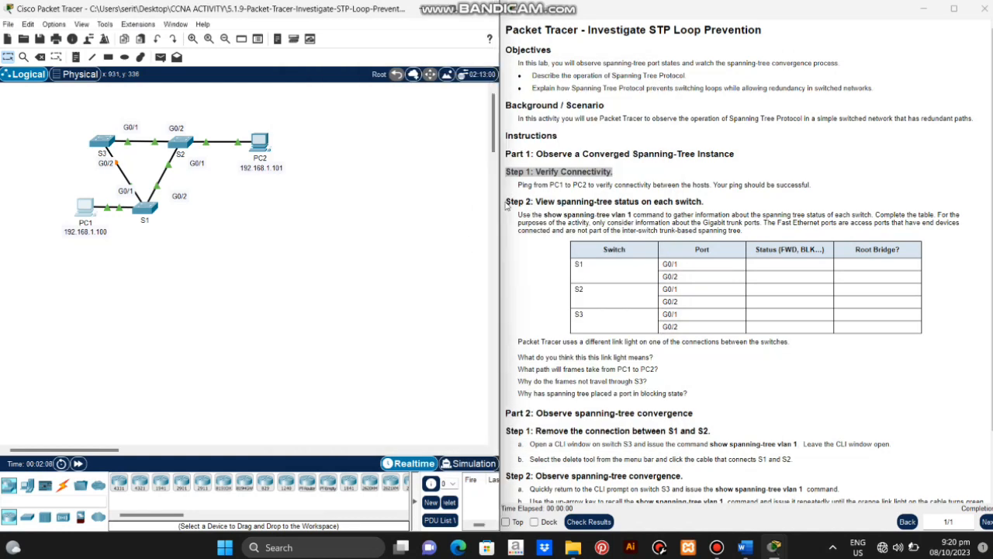
- Read the Step 2 instructions on viewing spanning-tree status and the column headings of the table to complete
left_click_drag(509, 203, 704, 202)
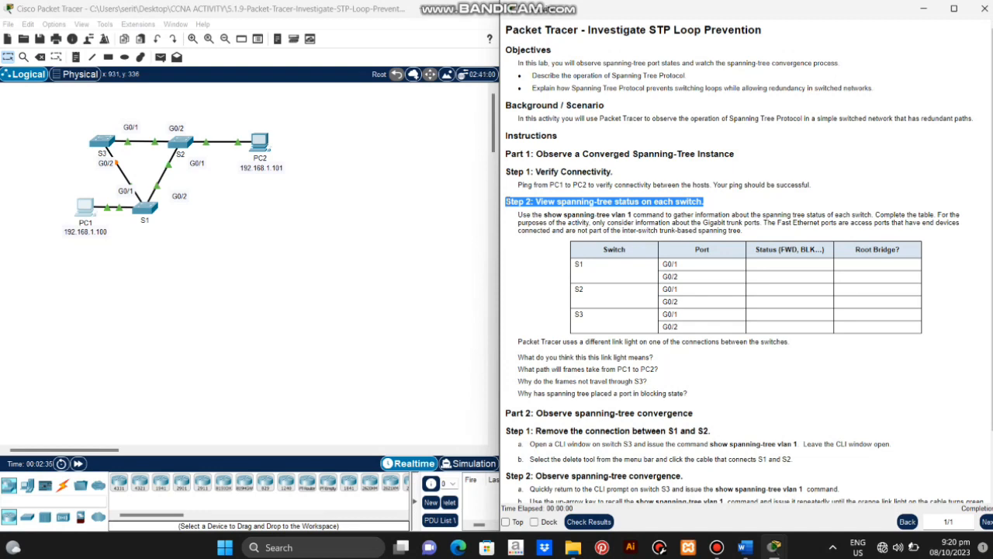
left_click(519, 274)
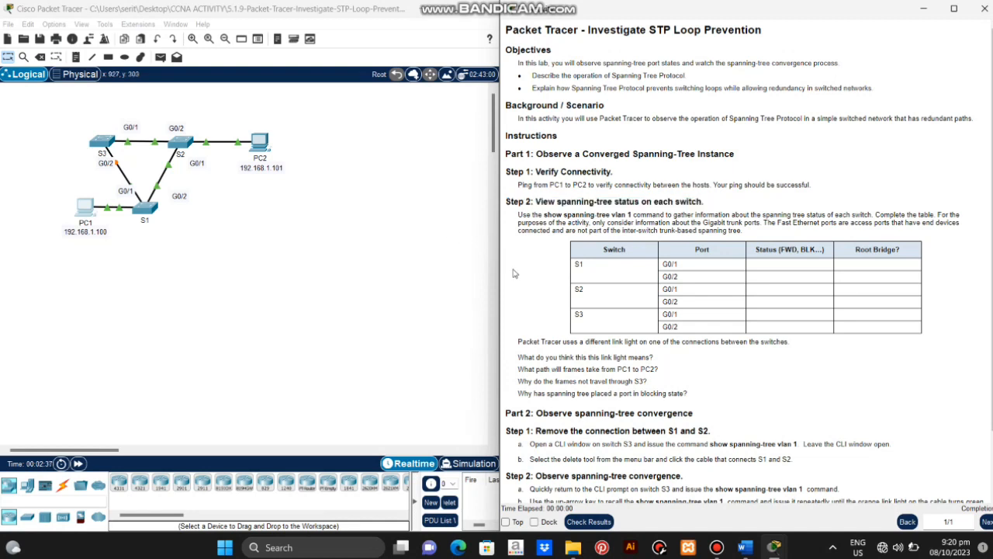
left_click_drag(605, 249, 629, 251)
left_click_drag(693, 249, 904, 255)
- Open switch S1's CLI, enter privileged mode and run show spanning-tree vlan 1
left_click(397, 254)
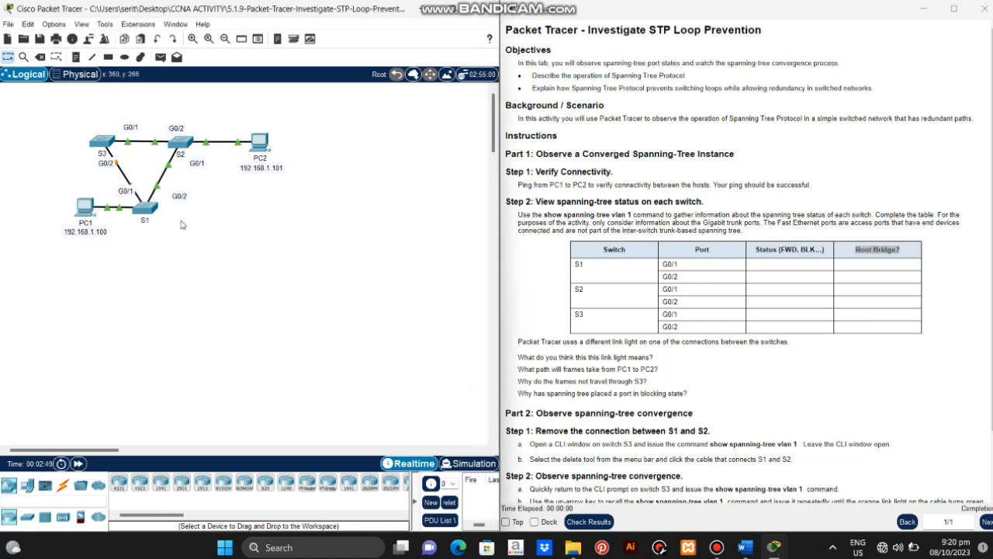
left_click(145, 208)
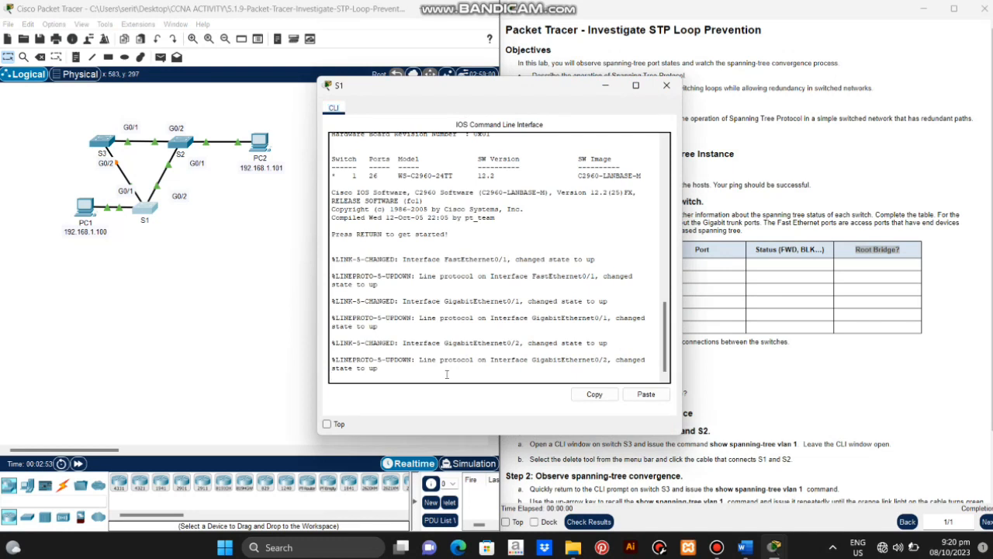
key("Return")
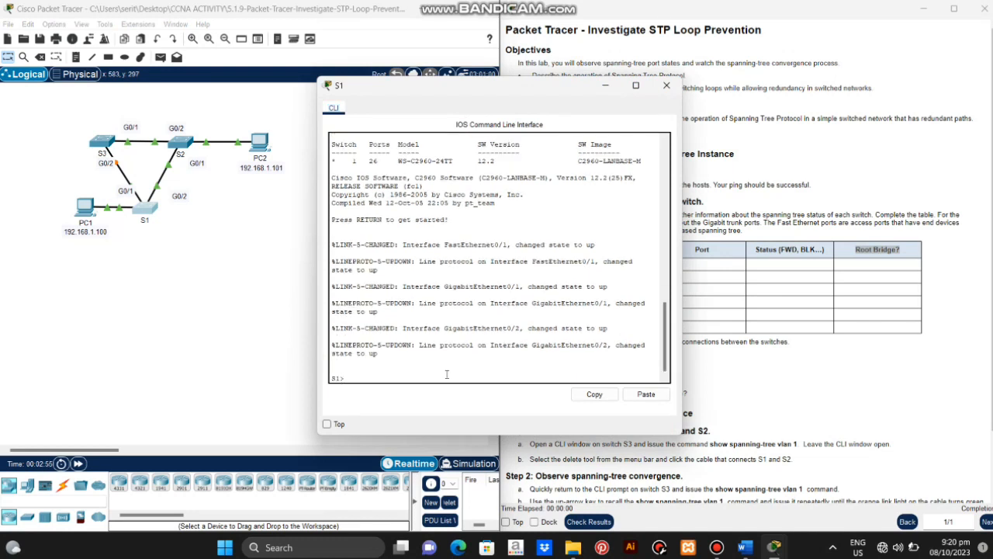
type("enable")
key("Return")
type("show")
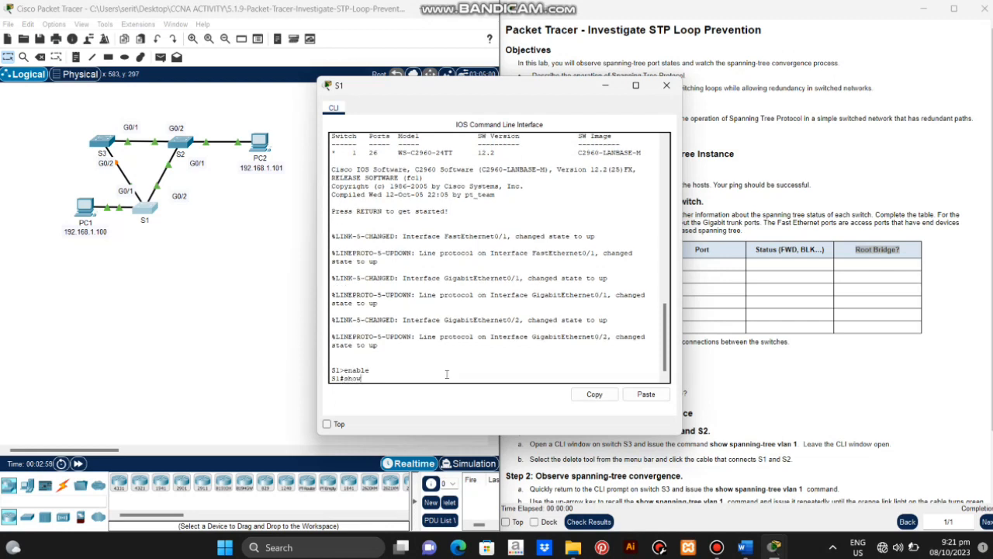
type(" spanning-tree vlan 1")
key("Return")
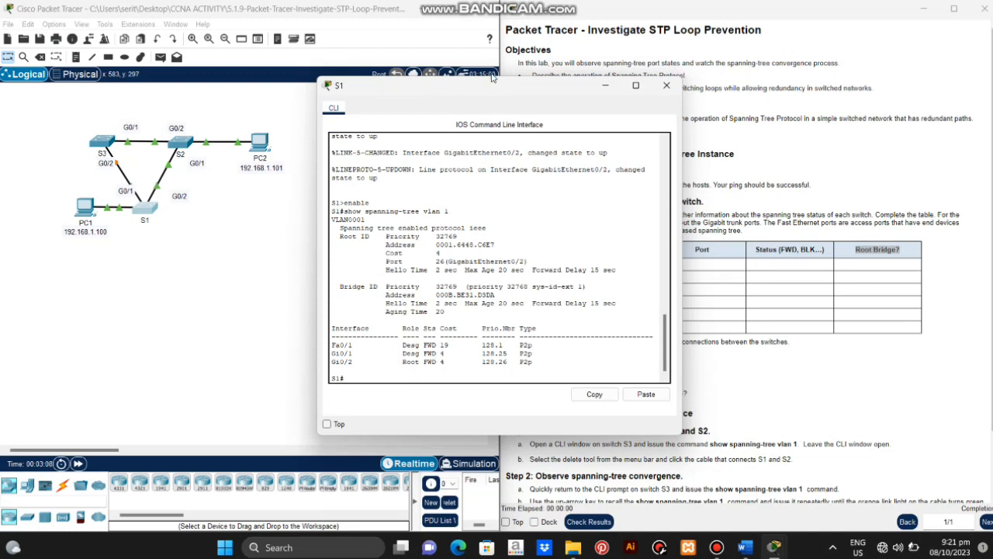
- Compare the Gi0/1 and Gi0/2 status in S1's output with the S1 rows of the CCNA table in Word
left_click_drag(495, 91, 271, 59)
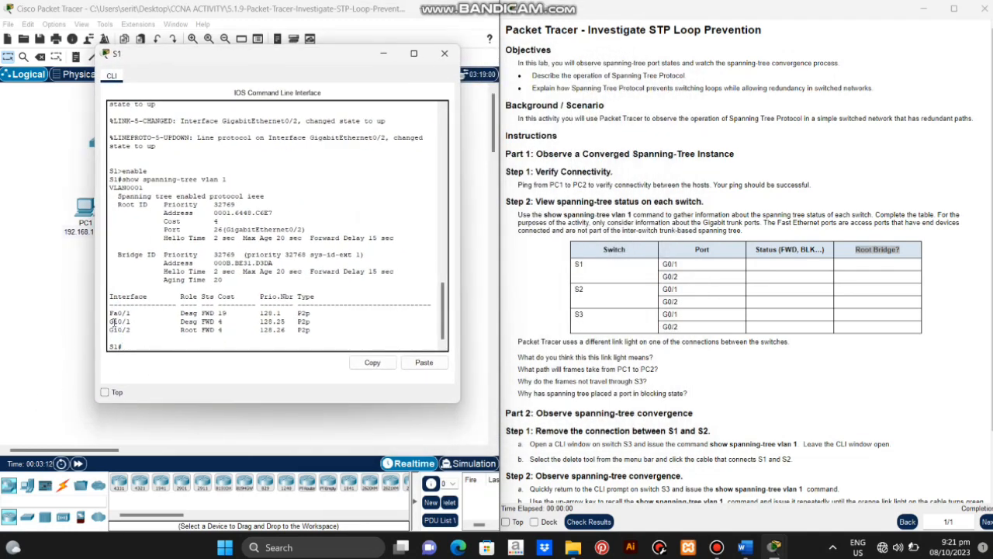
left_click_drag(108, 324, 226, 331)
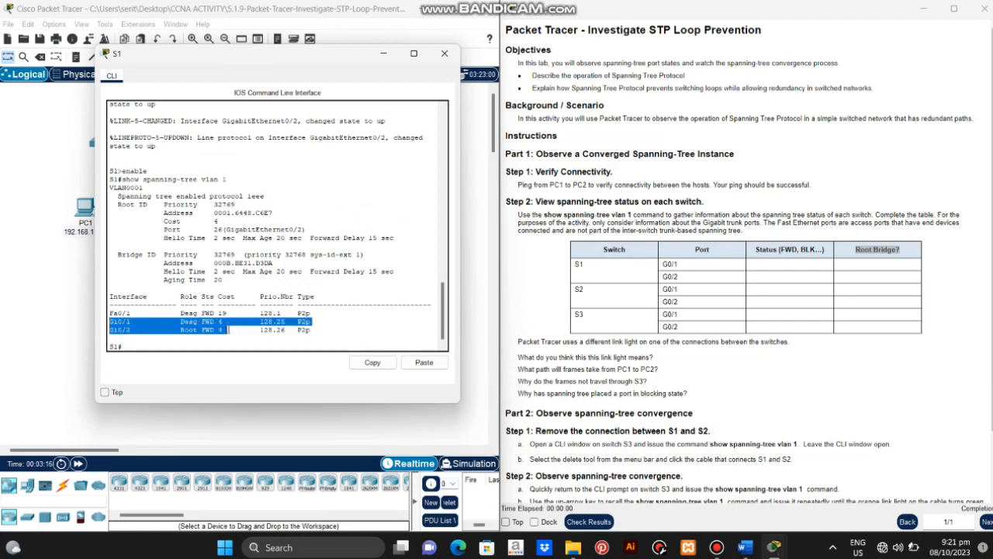
mouse_move(743, 547)
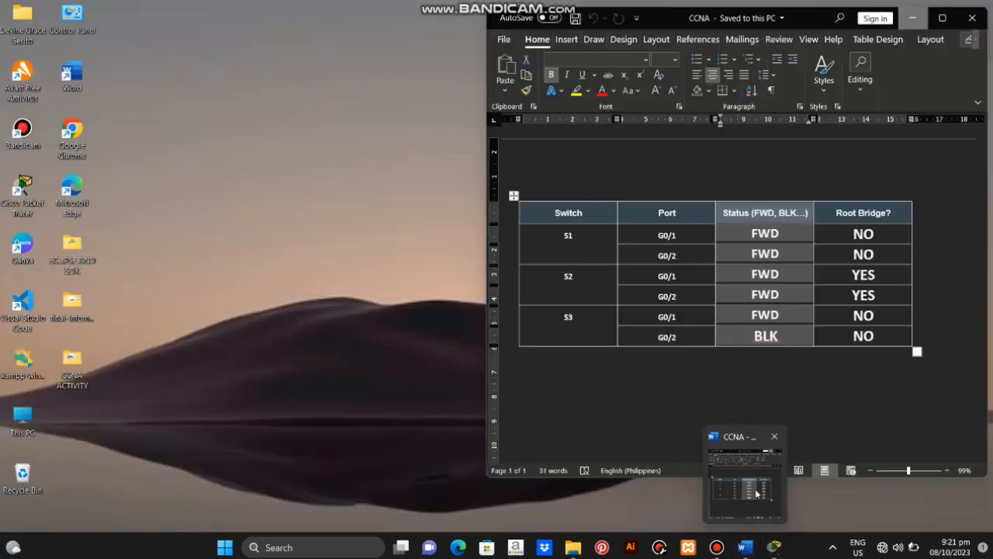
left_click(757, 489)
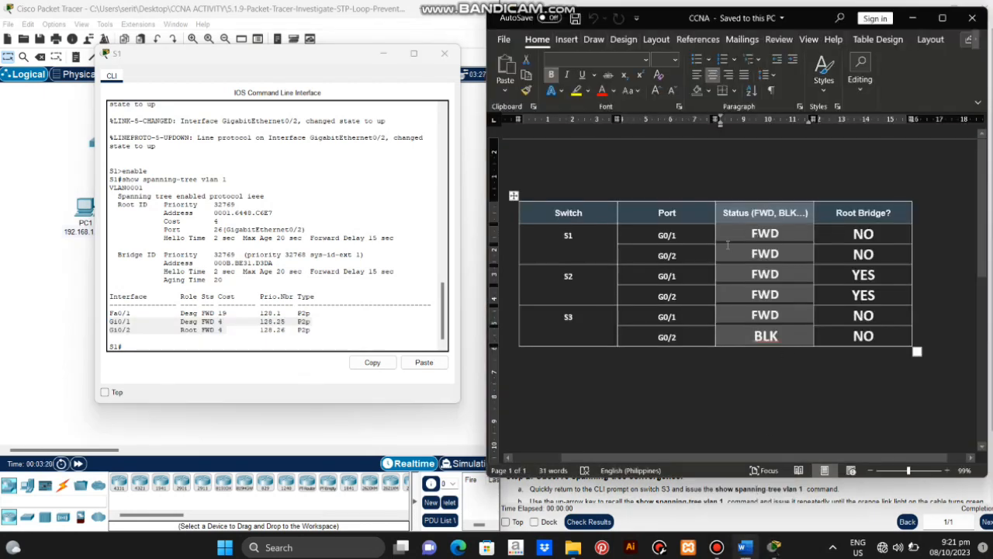
left_click(691, 184)
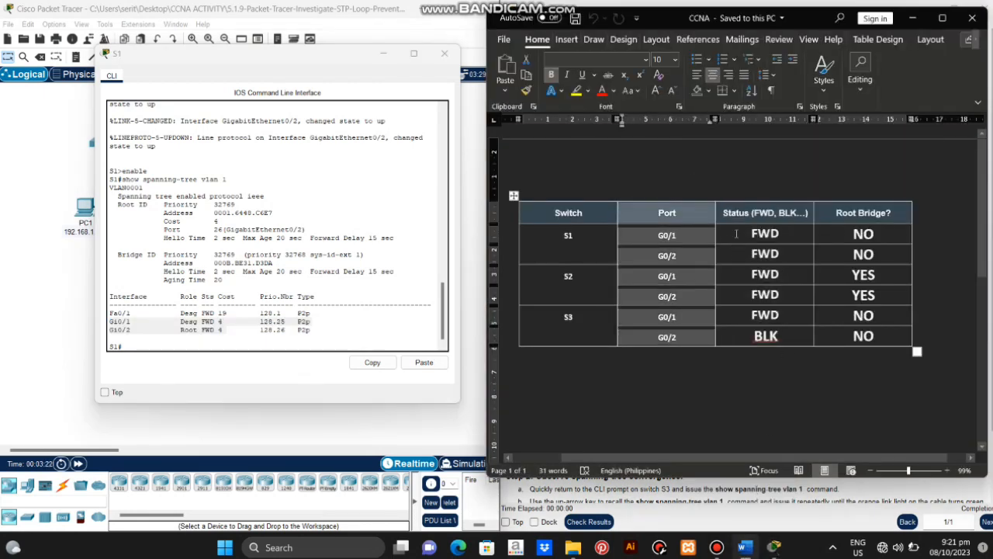
left_click_drag(737, 237, 737, 256)
left_click(714, 188)
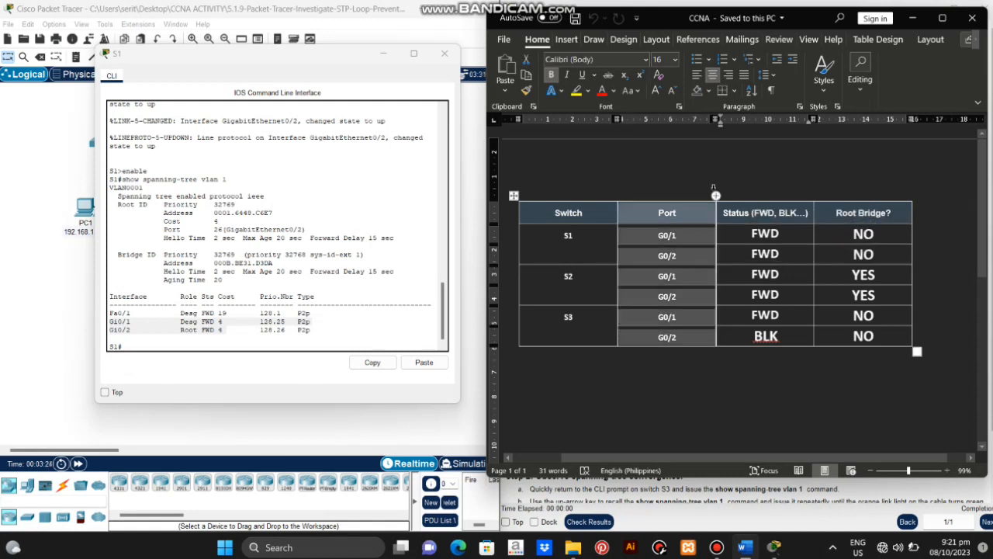
- Compare the Root ID and Bridge ID addresses in S1's spanning-tree output, then close the S1 window
left_click(198, 184)
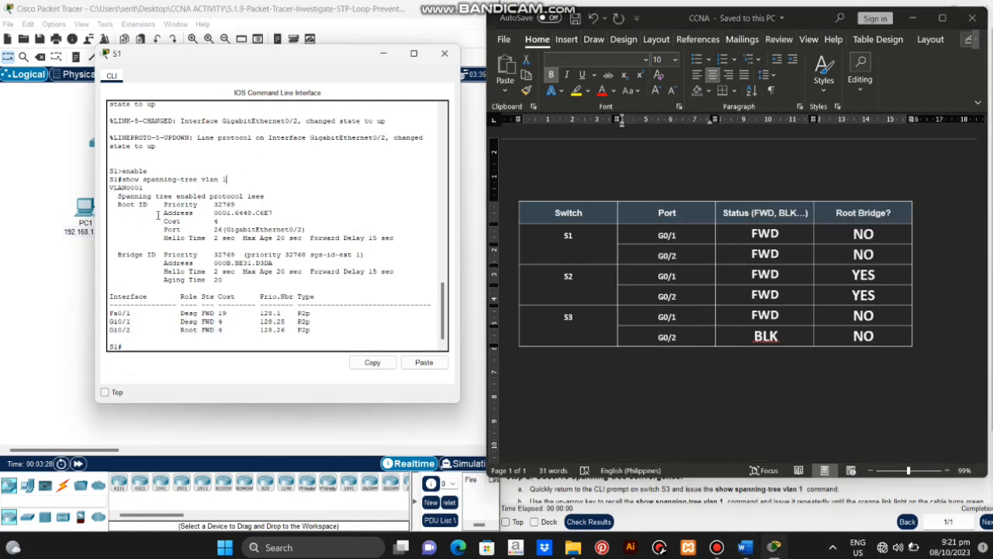
left_click_drag(186, 205, 164, 207)
left_click_drag(164, 213, 273, 214)
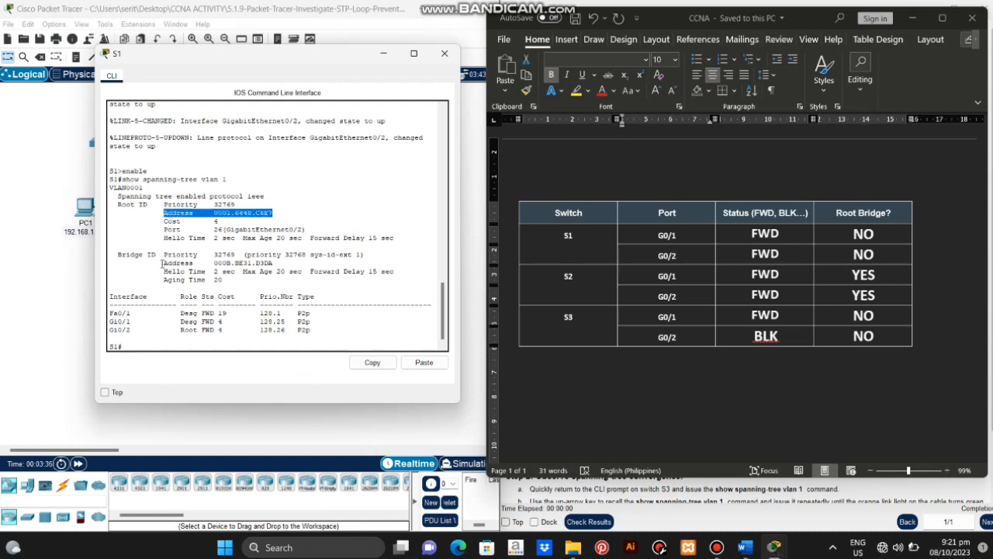
left_click_drag(160, 263, 275, 264)
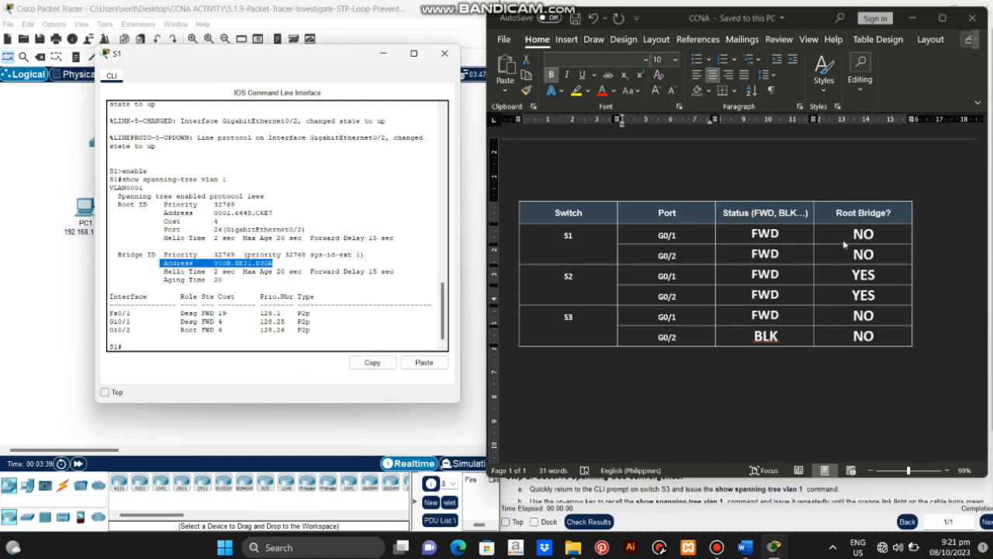
left_click(445, 53)
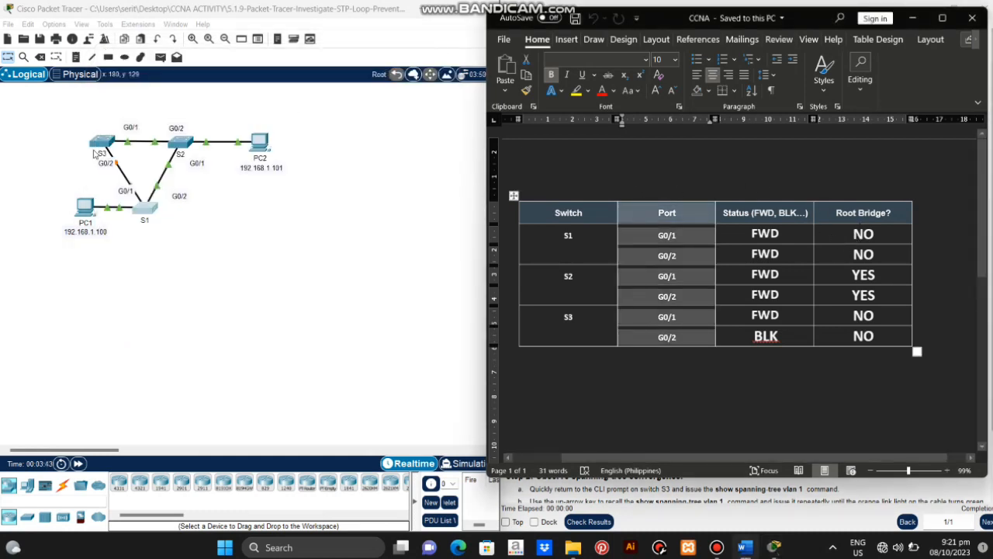
- Open switch S2's CLI, enter privileged mode and run show spanning-tree vlan 1
left_click(180, 152)
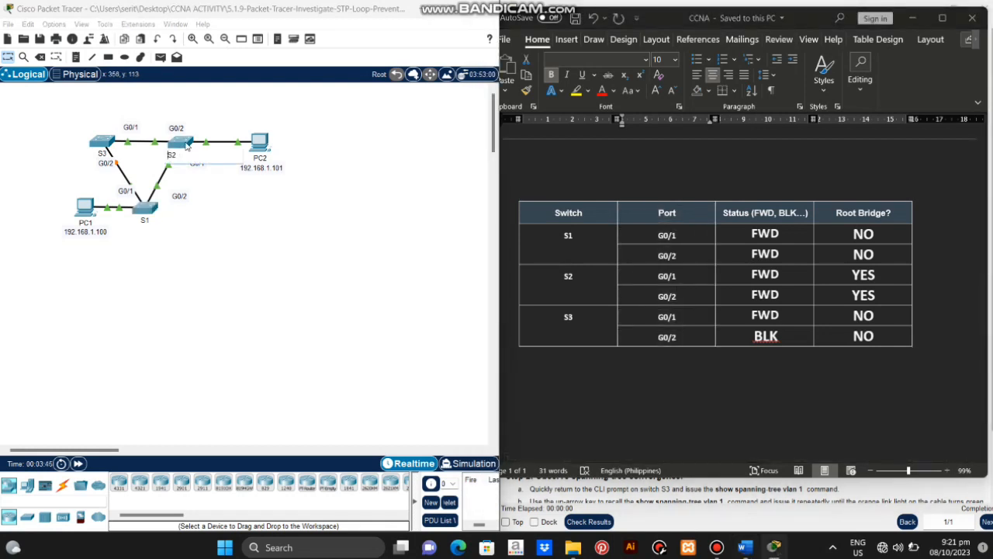
left_click(187, 146)
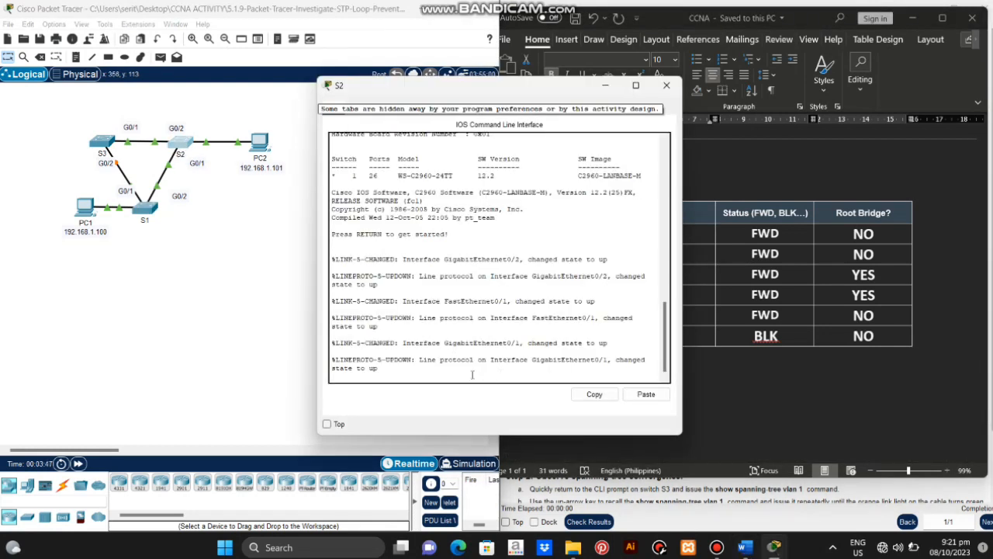
key("Return")
type("e")
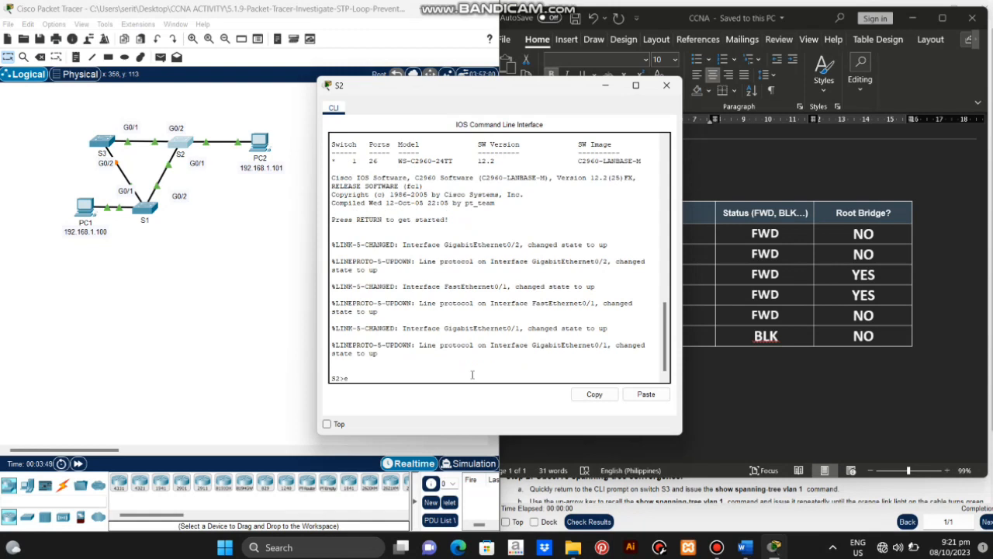
type("nable")
key("Return")
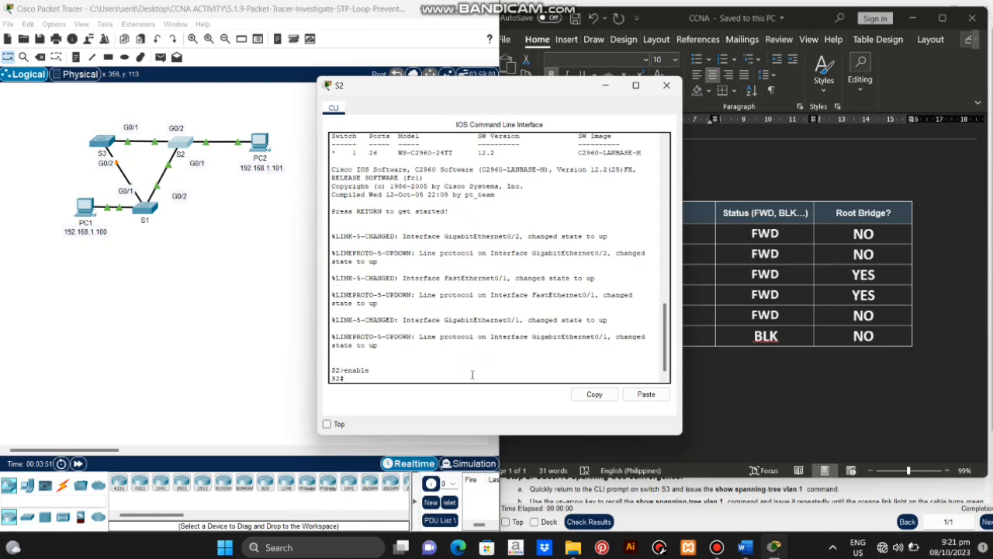
type("show spanning-tree v")
type("lan 1")
key("Return")
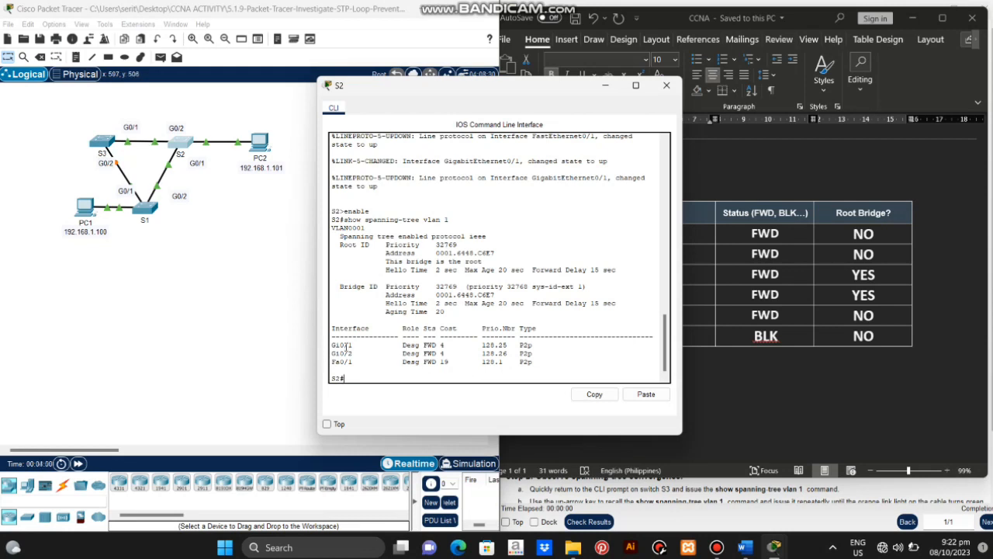
- Check the Gi0/1 and Gi0/2 status in S2's spanning-tree output and compare its Root ID and Bridge ID addresses
left_click_drag(333, 344, 454, 356)
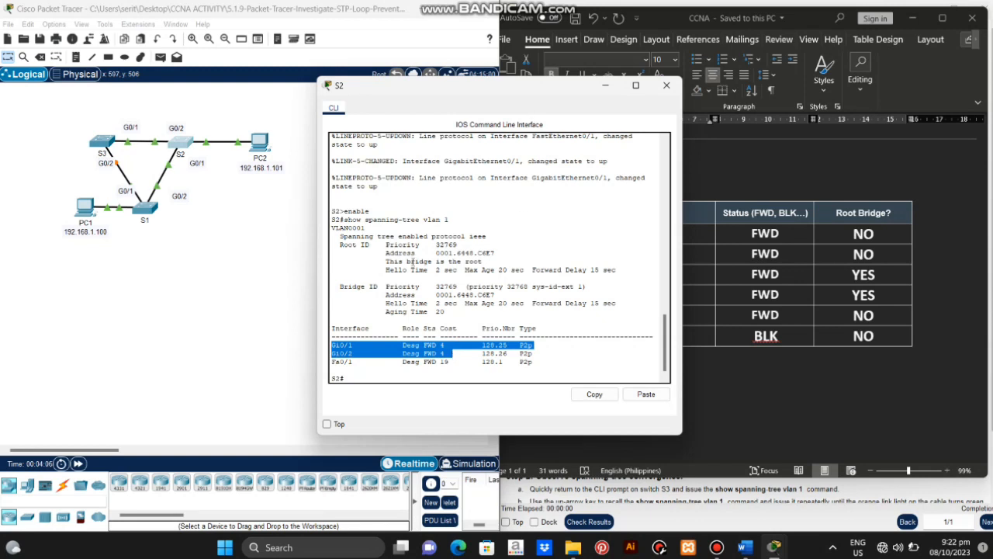
left_click(386, 214)
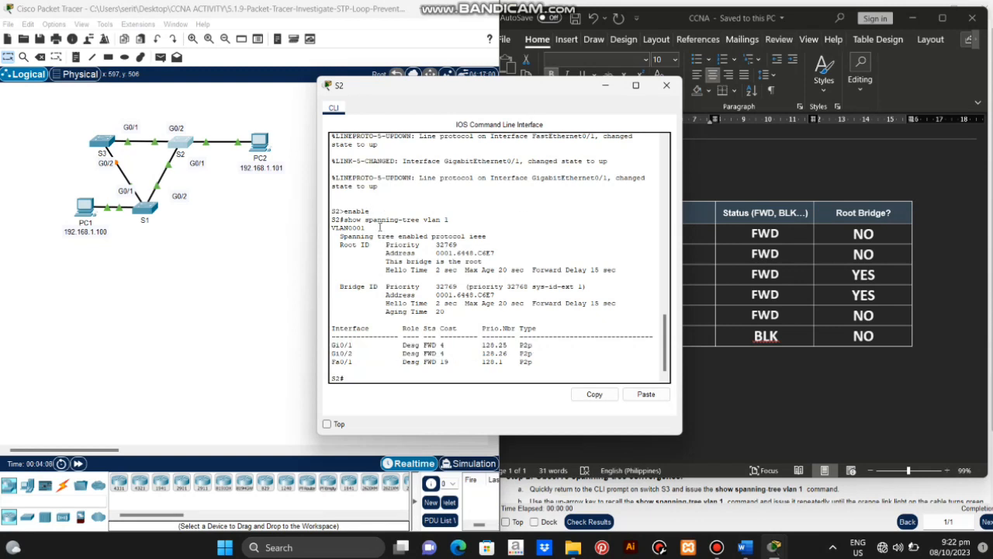
left_click_drag(342, 244, 495, 253)
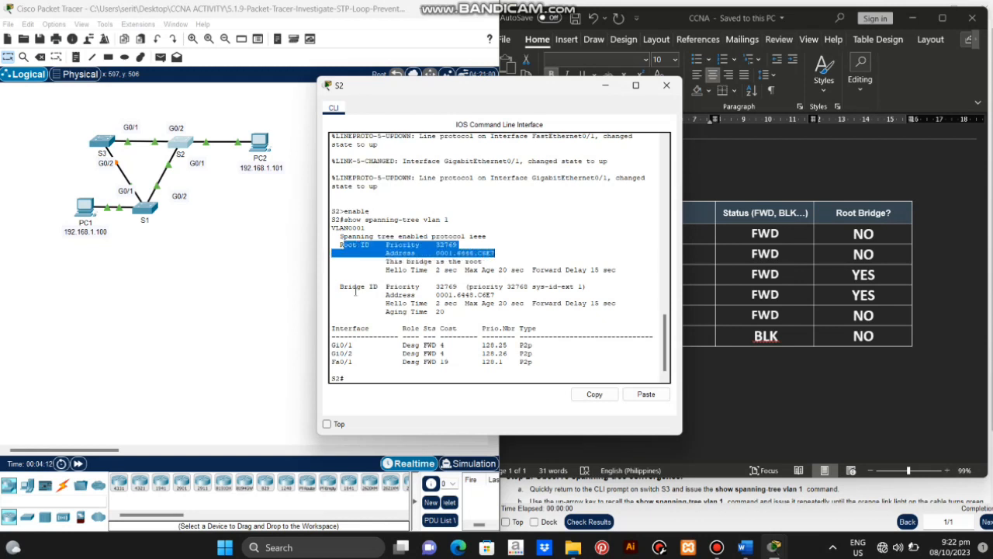
left_click_drag(340, 287, 494, 295)
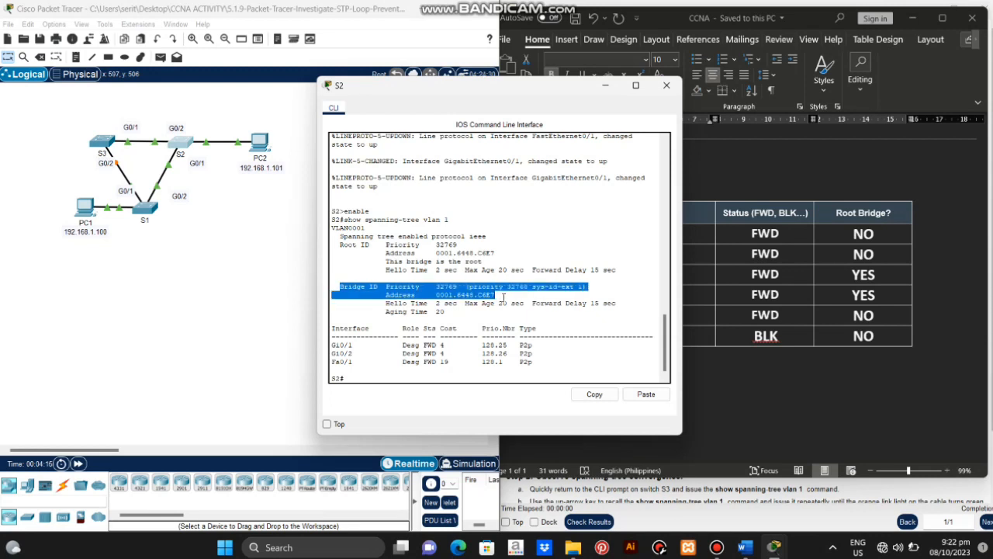
left_click(381, 260)
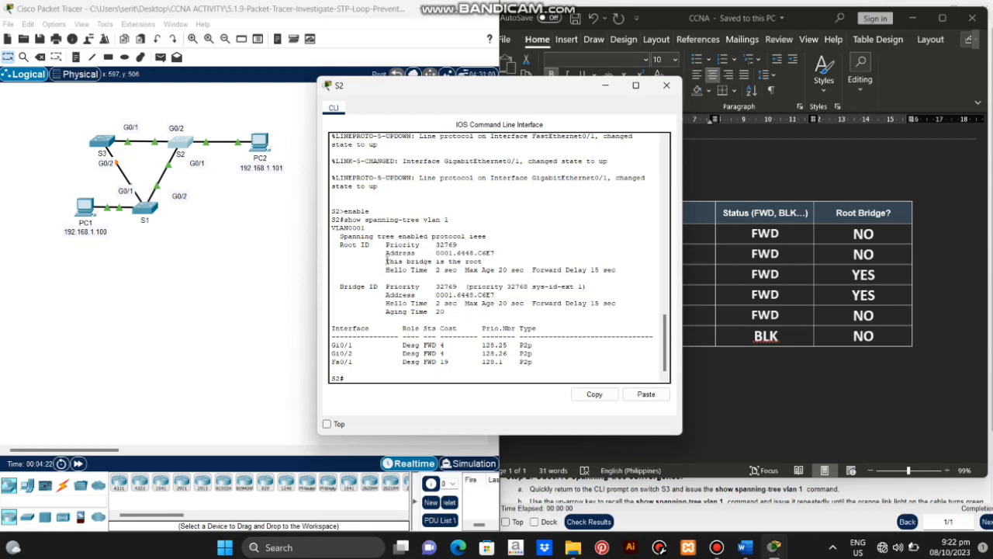
- Check the root bridge line in S2's output, close the S2 window and review S2's Root Bridge entries in the CCNA table in Word
left_click_drag(387, 260, 499, 259)
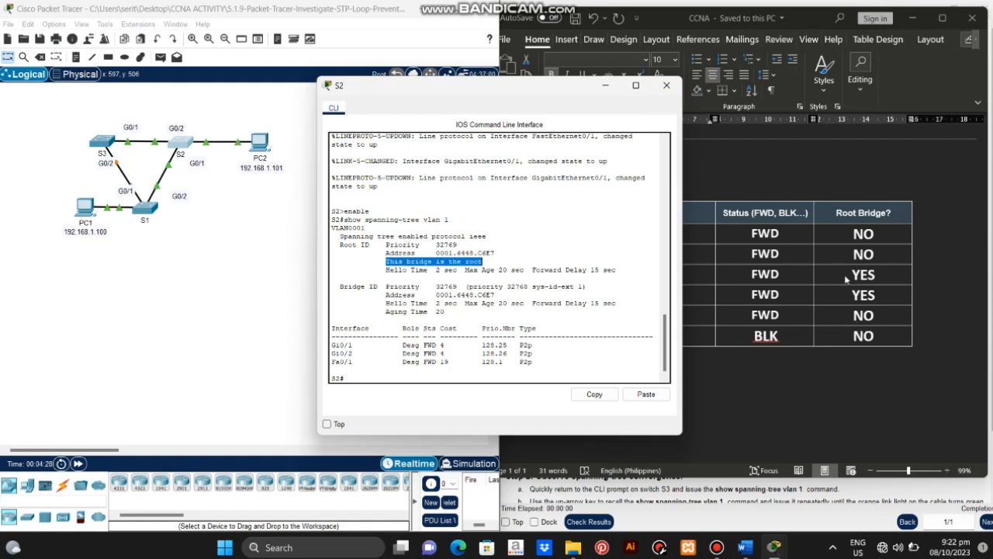
left_click(667, 86)
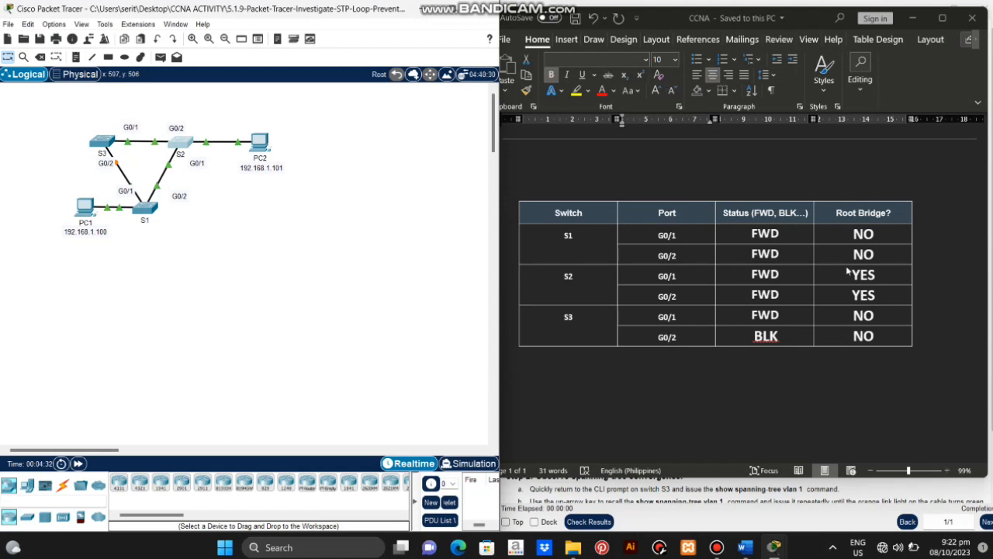
left_click(874, 283)
left_click_drag(854, 273, 878, 292)
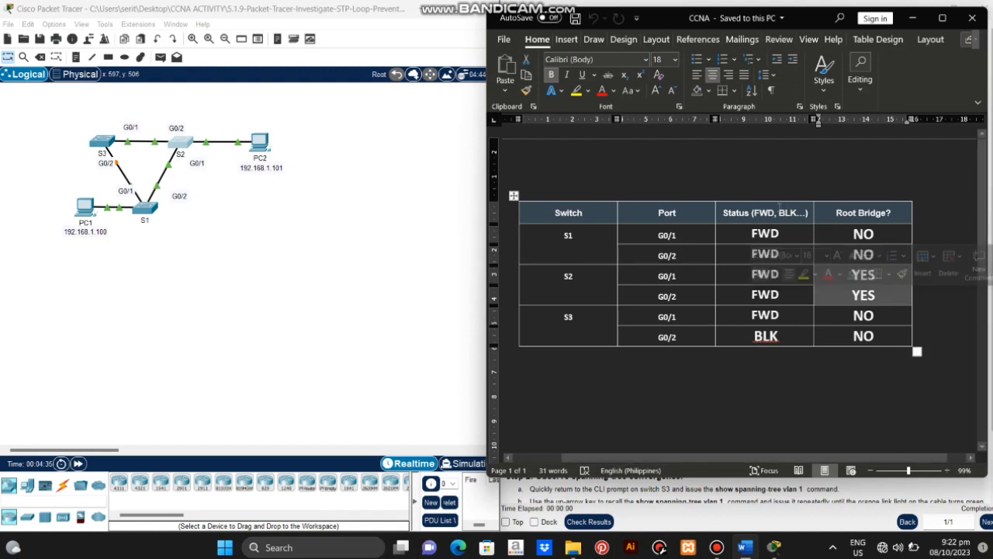
left_click(744, 187)
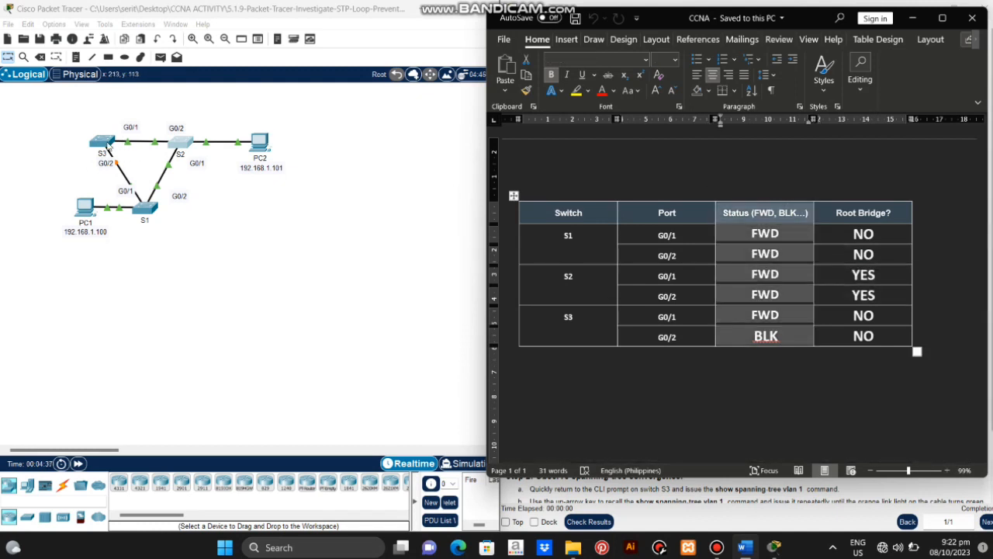
- Open switch S3's CLI, enter privileged mode and run show spanning-tree vlan 1
left_click(108, 146)
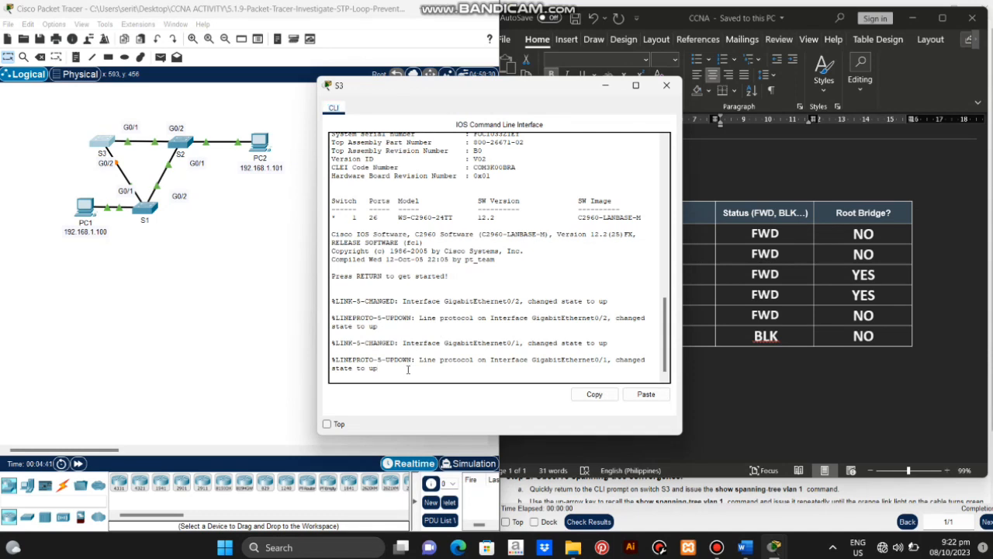
key("Return")
type("enab")
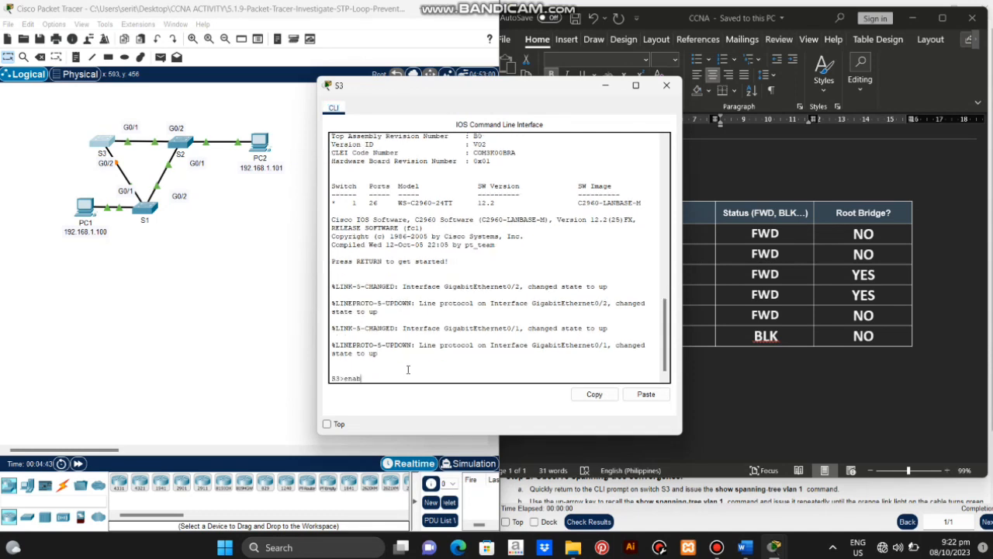
type("le")
key("Return")
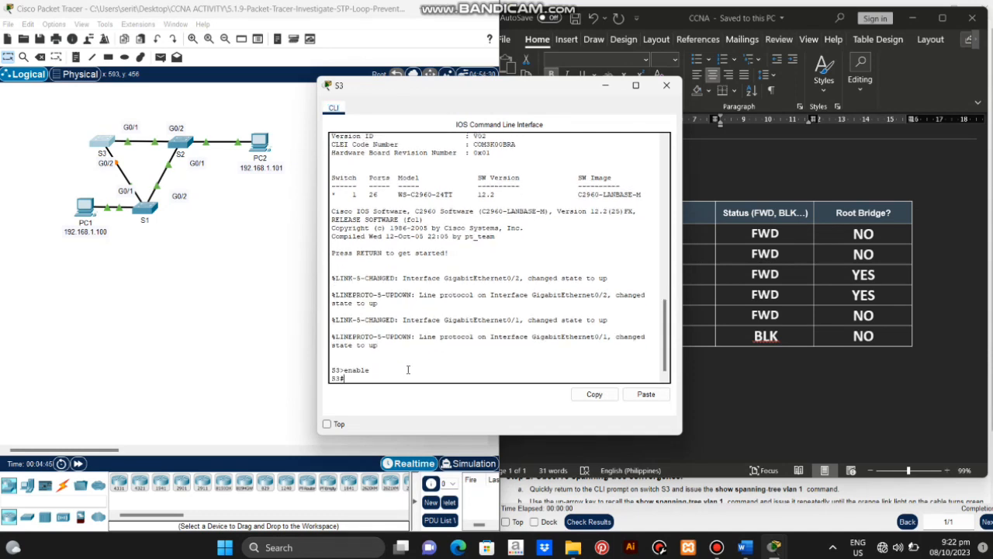
type("show span")
type("ning0")
type("tree")
type(" vlan")
type(" 1")
key("Return")
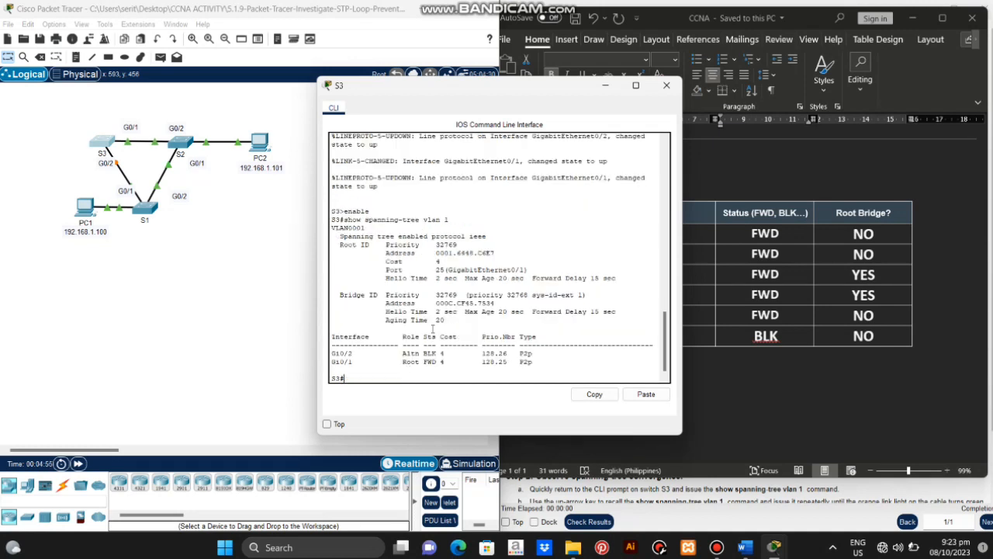
- Move the S3 window clear of the Word table and compare its Gi0/1 and Gi0/2 status with the table's S3 rows
left_click_drag(439, 92, 225, 63)
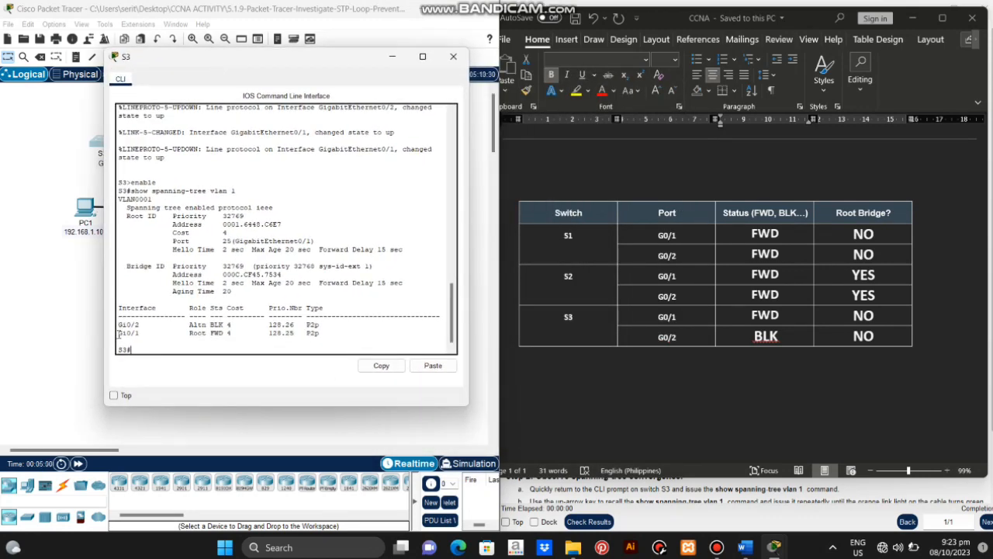
left_click_drag(119, 334, 238, 332)
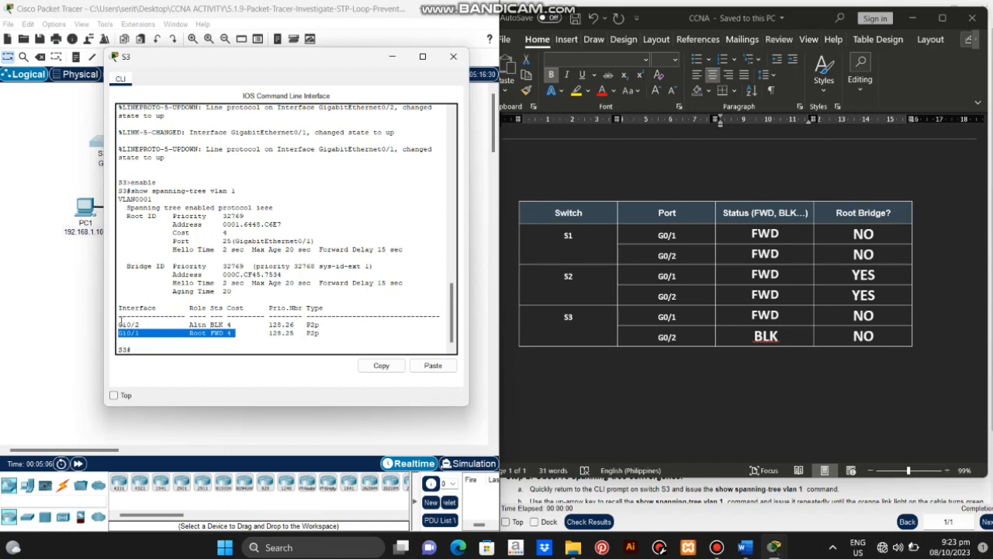
left_click_drag(120, 323, 239, 328)
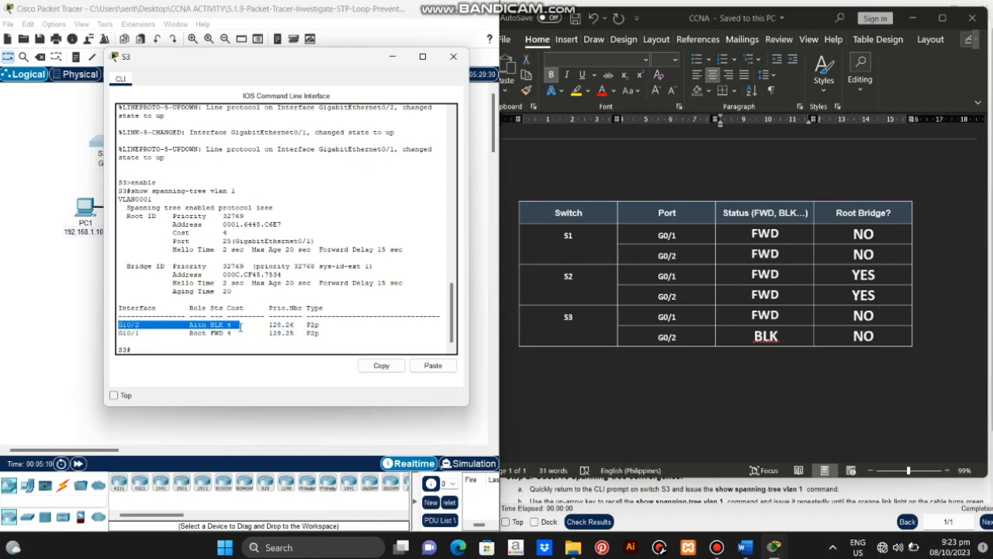
left_click(166, 249)
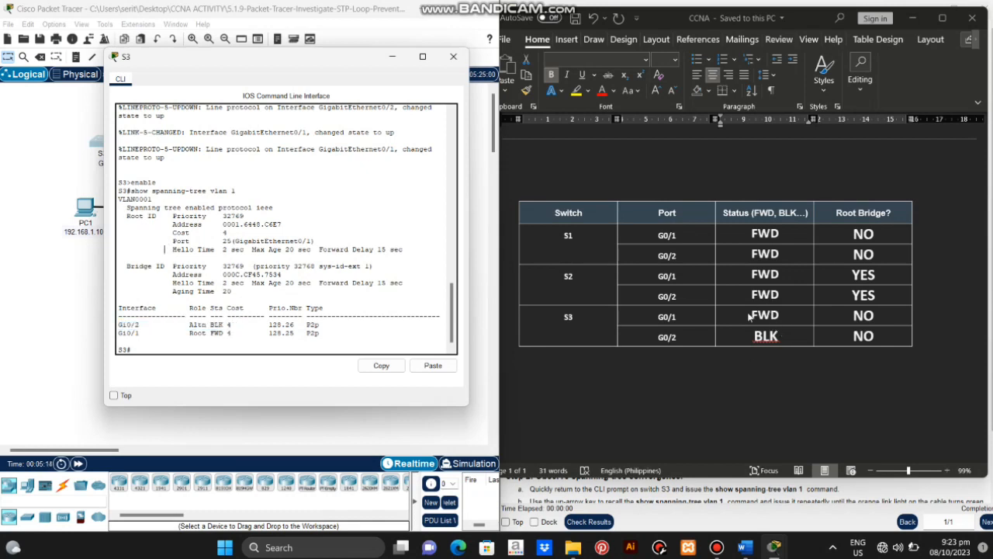
left_click(768, 339)
left_click_drag(774, 342, 754, 315)
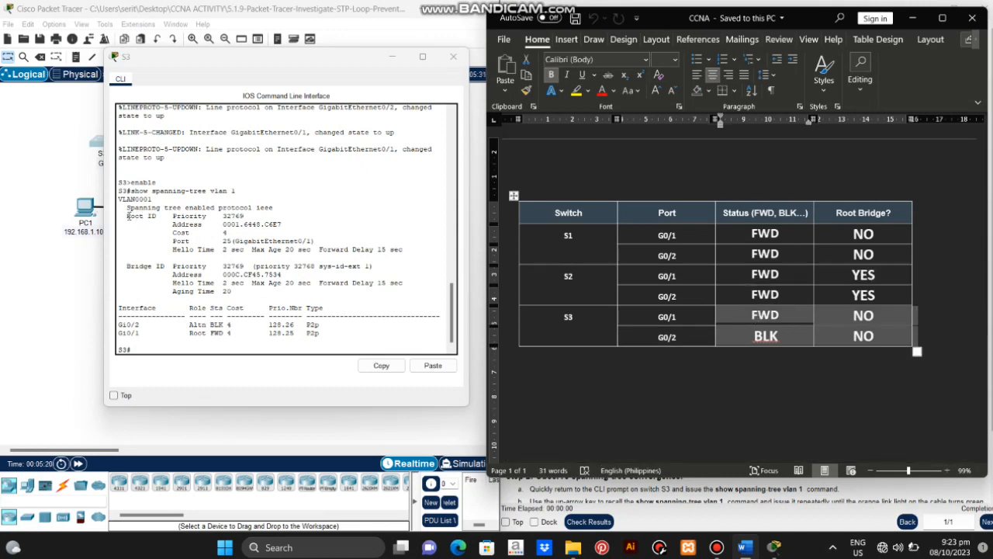
- Compare S3's Root ID and Bridge ID with its Root Bridge entries in Word, then minimize Word and close the S3 window
left_click_drag(128, 215, 203, 241)
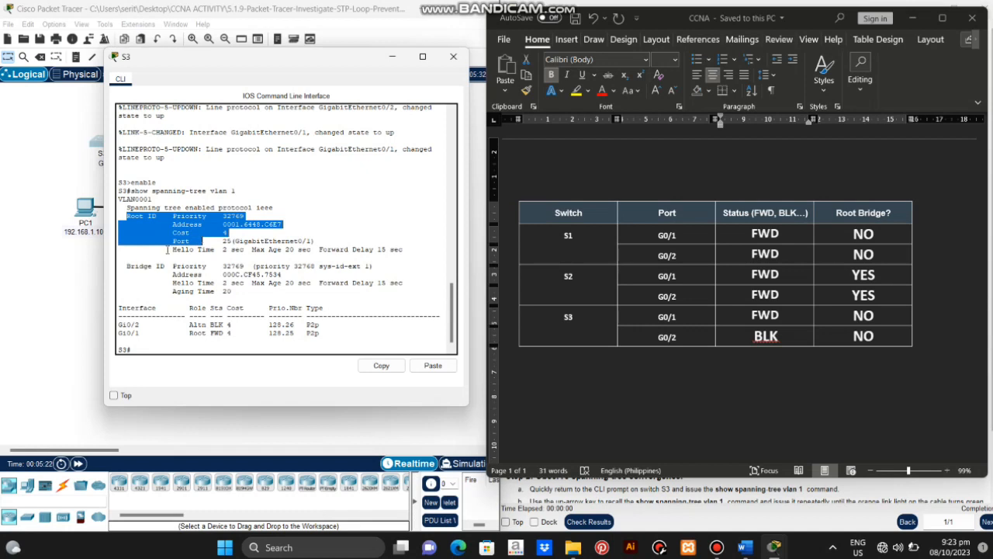
left_click(128, 269)
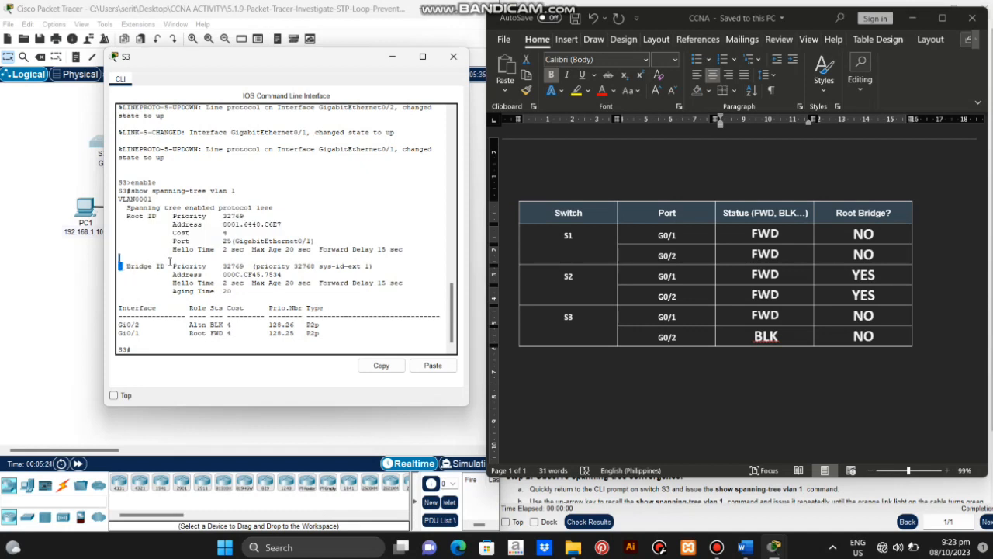
left_click_drag(172, 274, 303, 273)
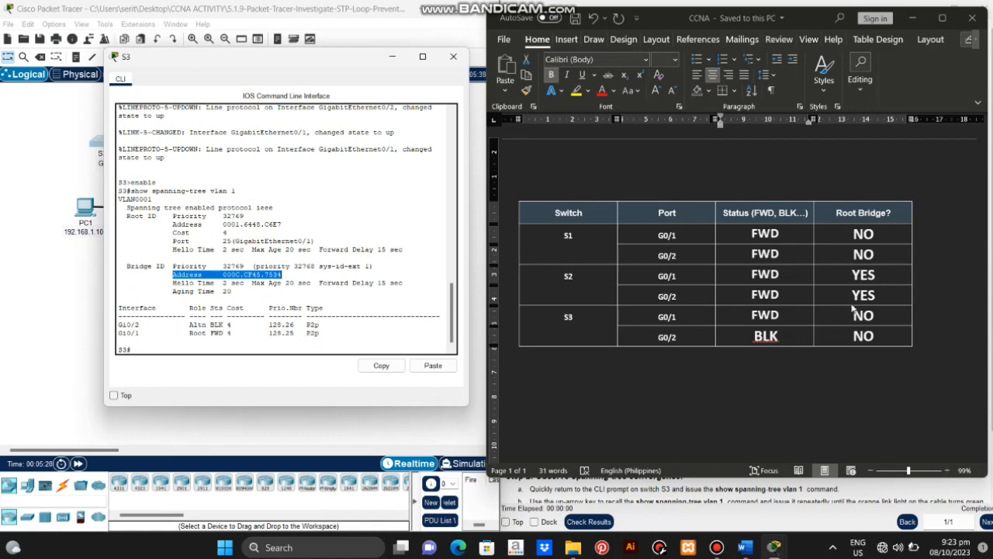
left_click_drag(852, 314, 885, 339)
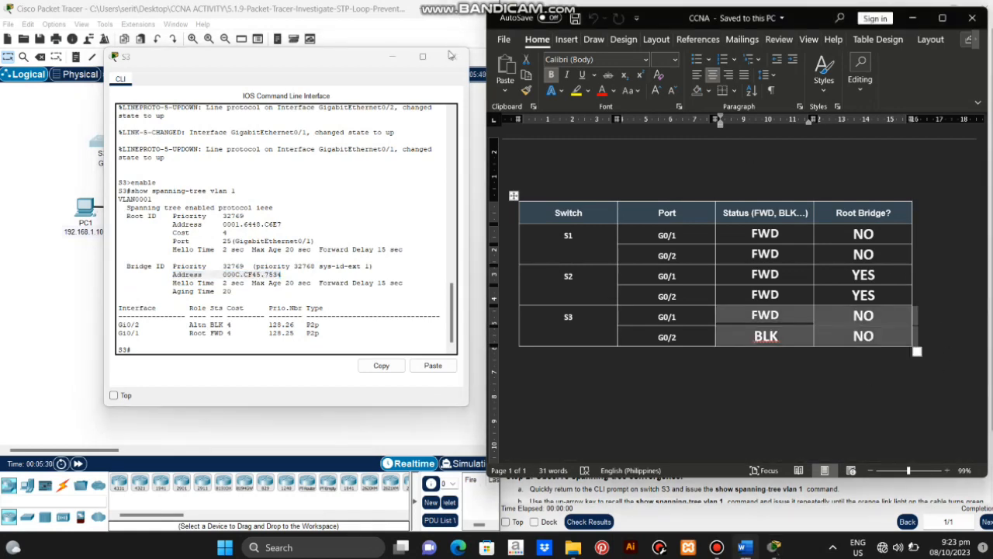
left_click(917, 17)
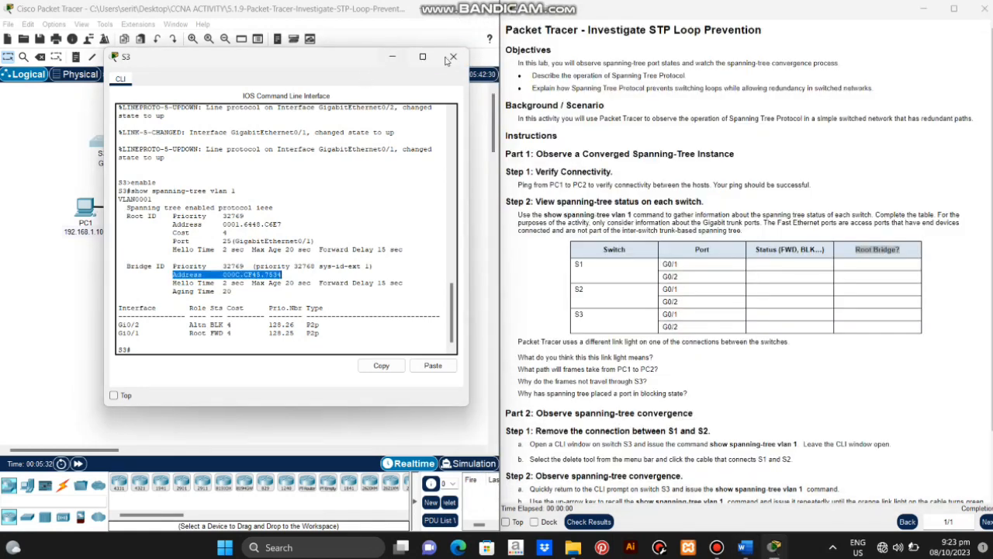
left_click(453, 56)
- Read the lab's questions about the link light and frame path, and the Part 2 instructions for removing the S1–S2 connection
scroll(630, 242, "down", 2)
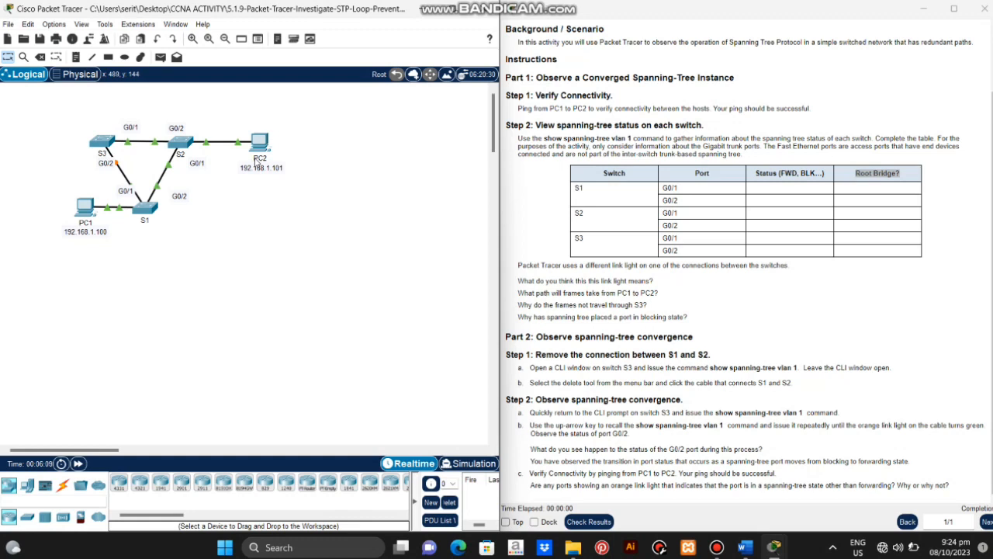
triple_click(519, 305)
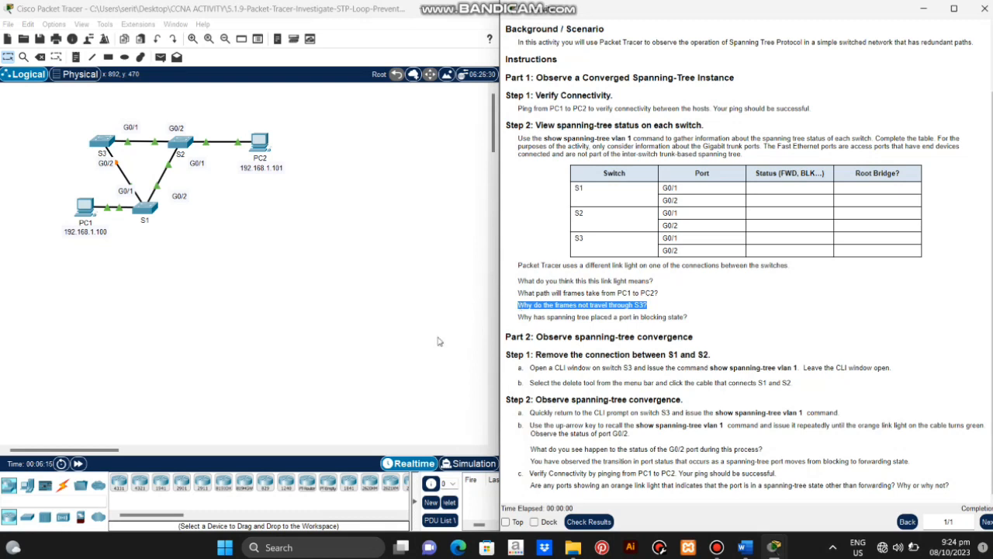
left_click(347, 398)
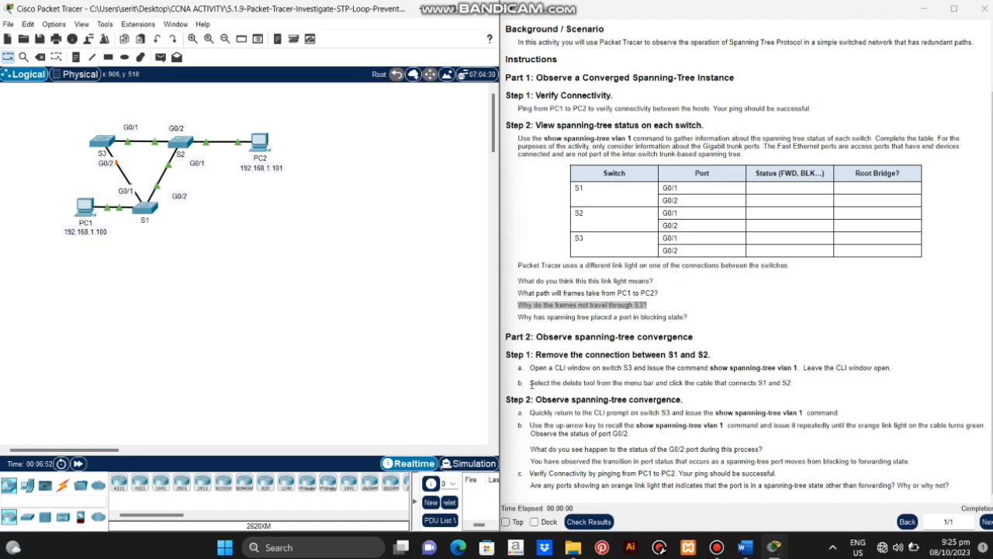
left_click_drag(532, 384, 821, 385)
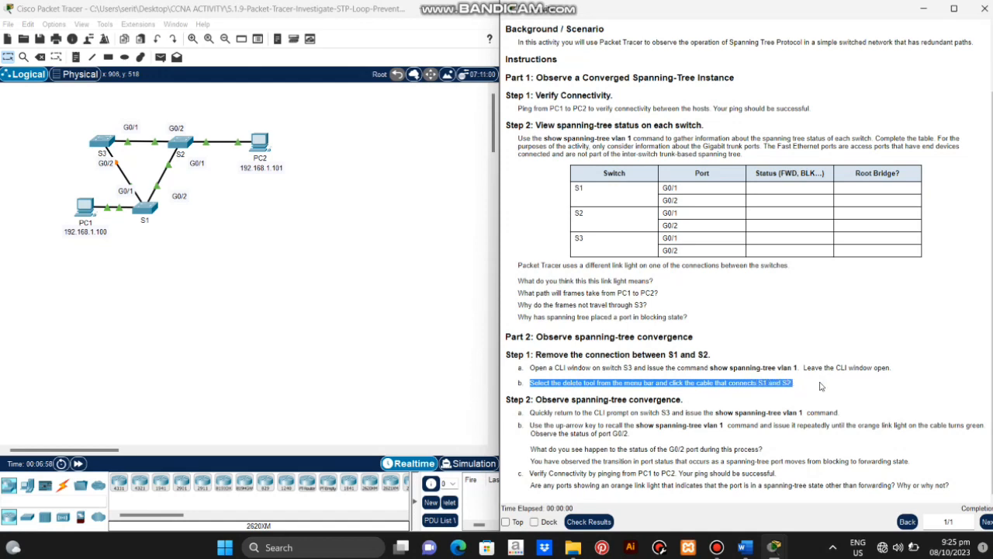
left_click(820, 385)
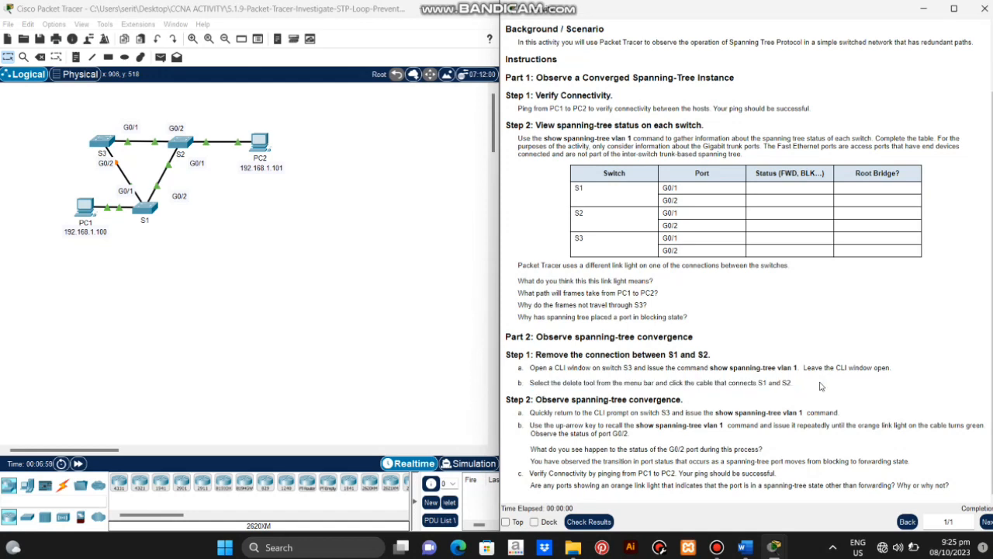
left_click(340, 297)
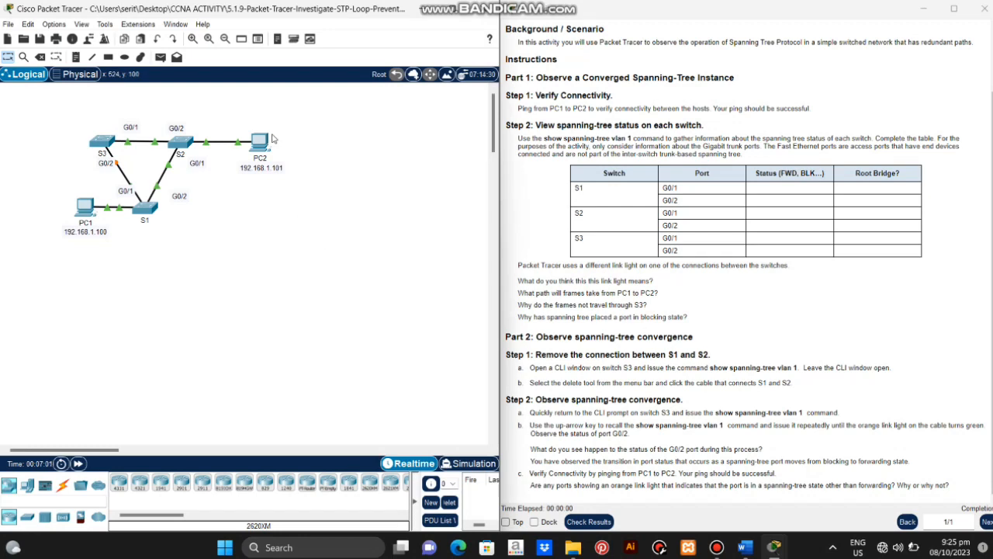
- Reopen switch S3's CLI, run show spanning-tree vlan 1 and minimize the window without closing it
left_click(102, 145)
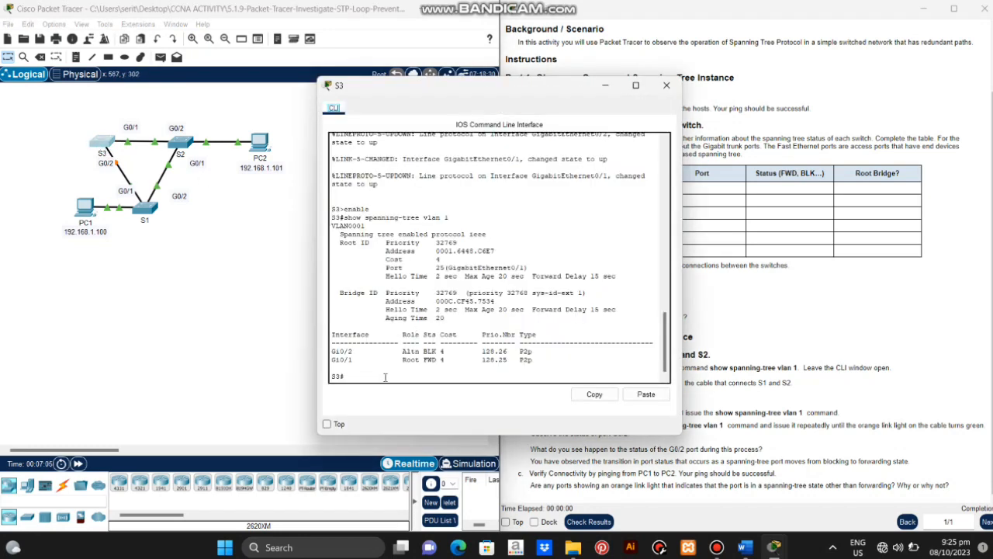
left_click(385, 378)
type("show spanning")
type("-")
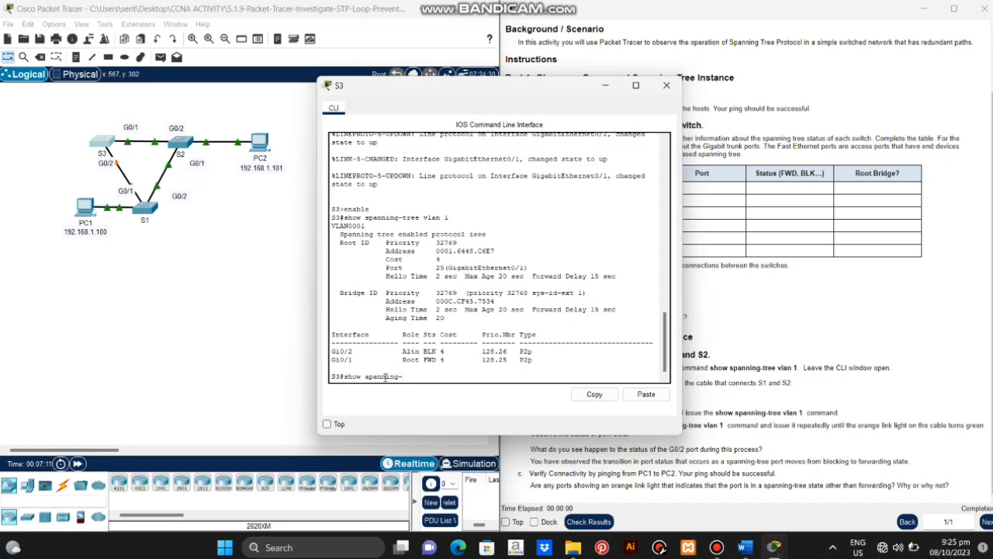
type("tree vlan 1")
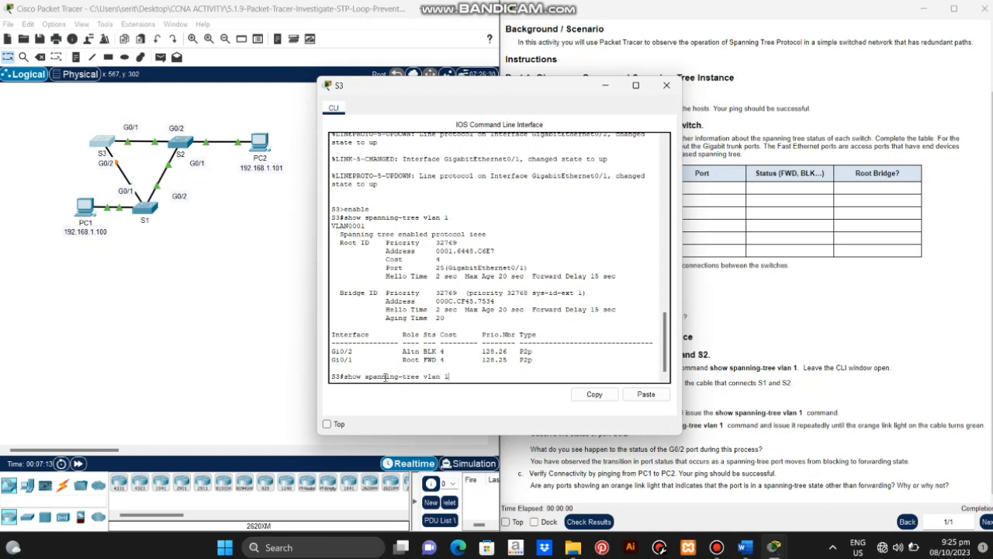
key("Return")
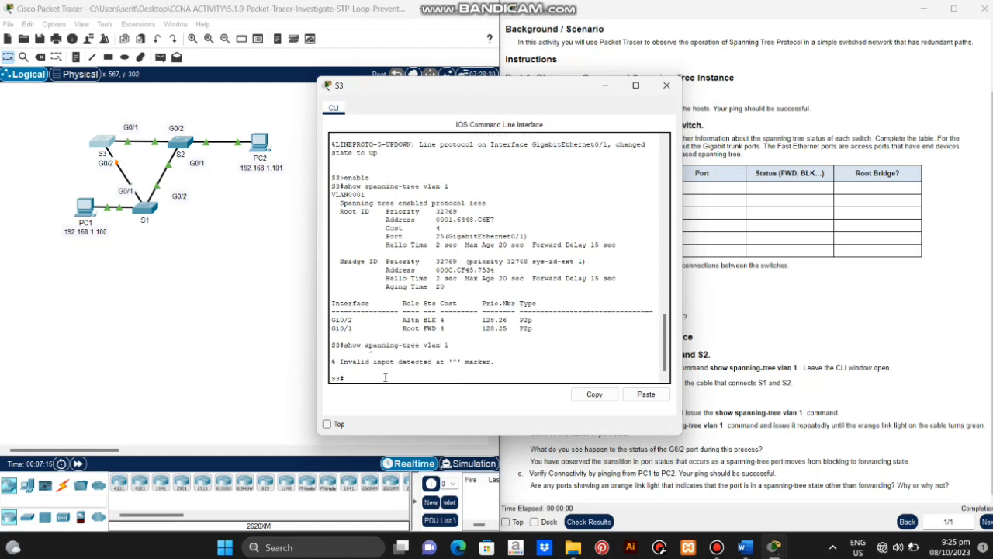
type("show spanning-tree vlan 1")
key("Return")
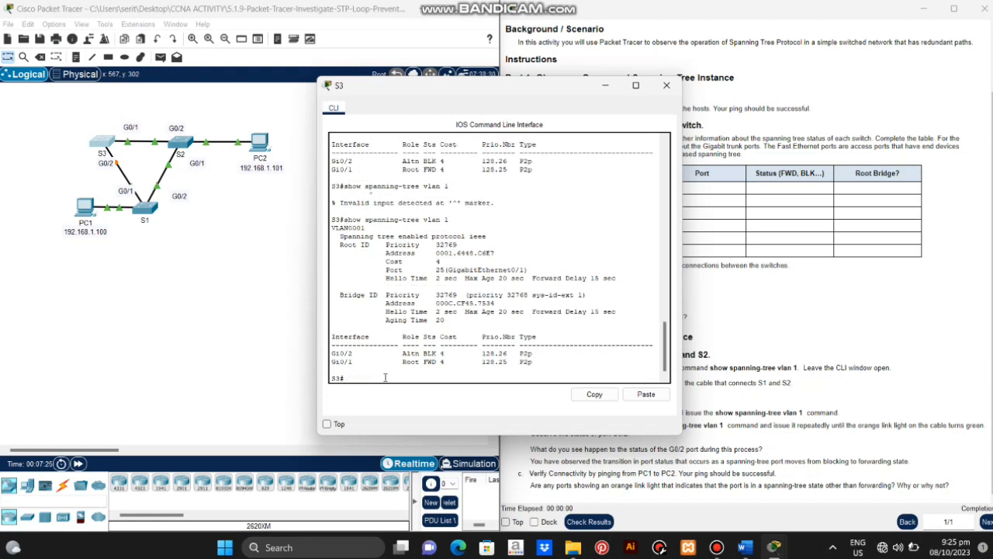
left_click(604, 92)
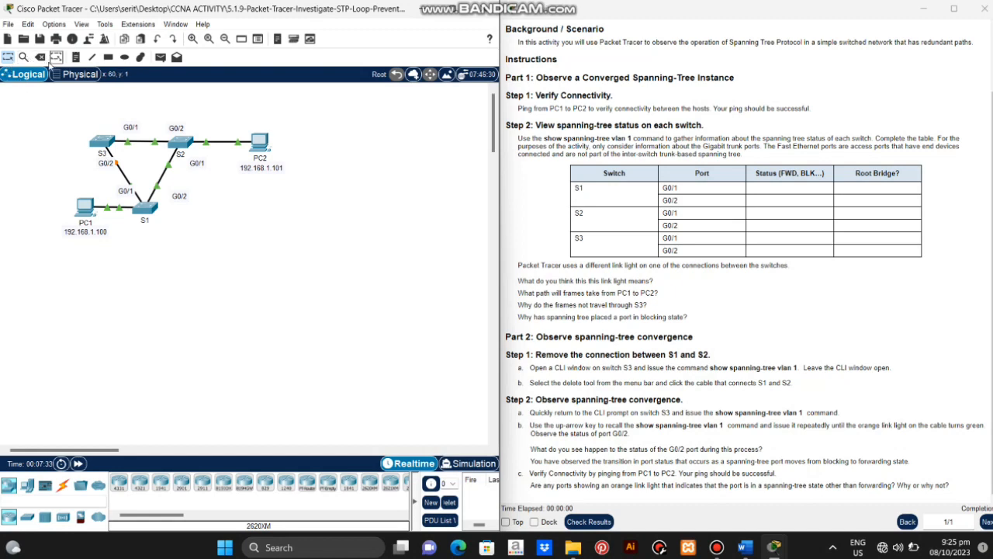
- Delete the cable connecting switches S1 and S2, then return to the selection tool
left_click(41, 60)
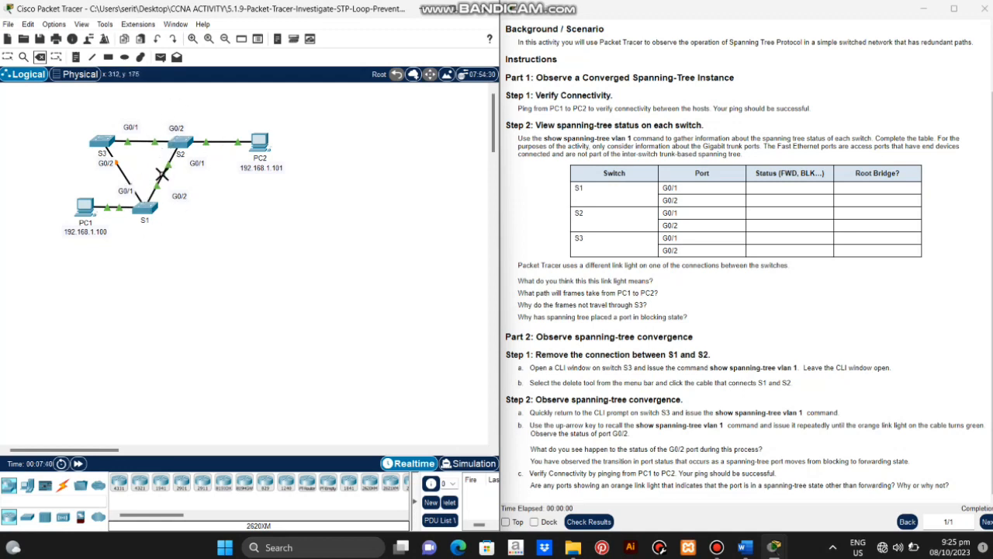
left_click(161, 173)
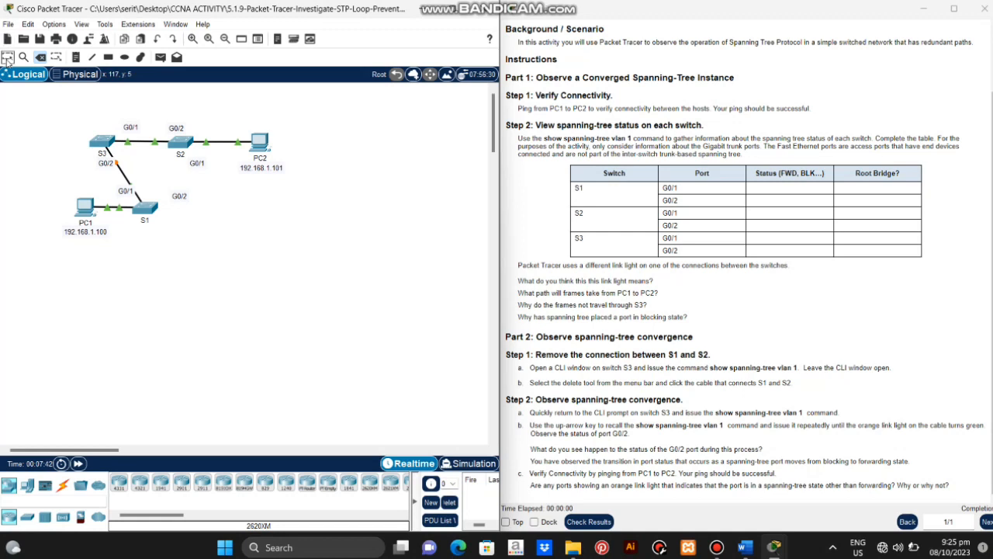
left_click(7, 59)
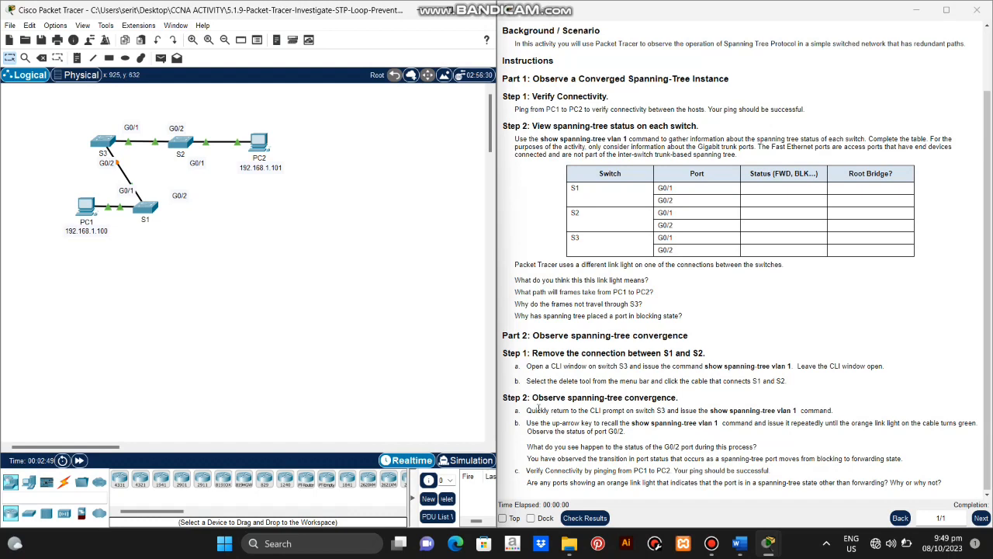
- Return to S3's CLI and rerun show spanning-tree vlan 1 repeatedly until the S3–S1 link light turns green
left_click(100, 141)
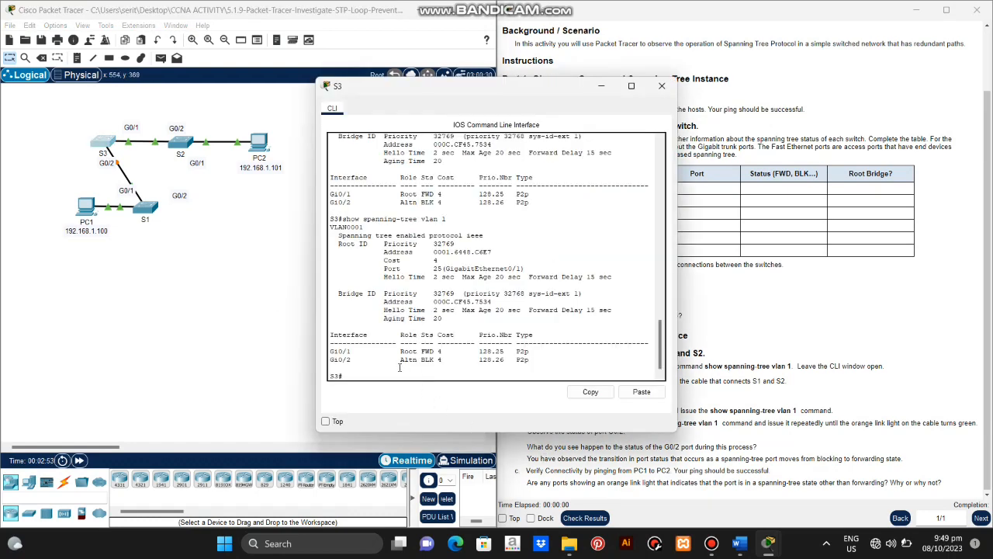
key("Up")
key("Return")
key("Up")
key("Return")
key("Up")
key("Down")
key("Up")
key("Down")
key("Up")
key("Return")
key("Up")
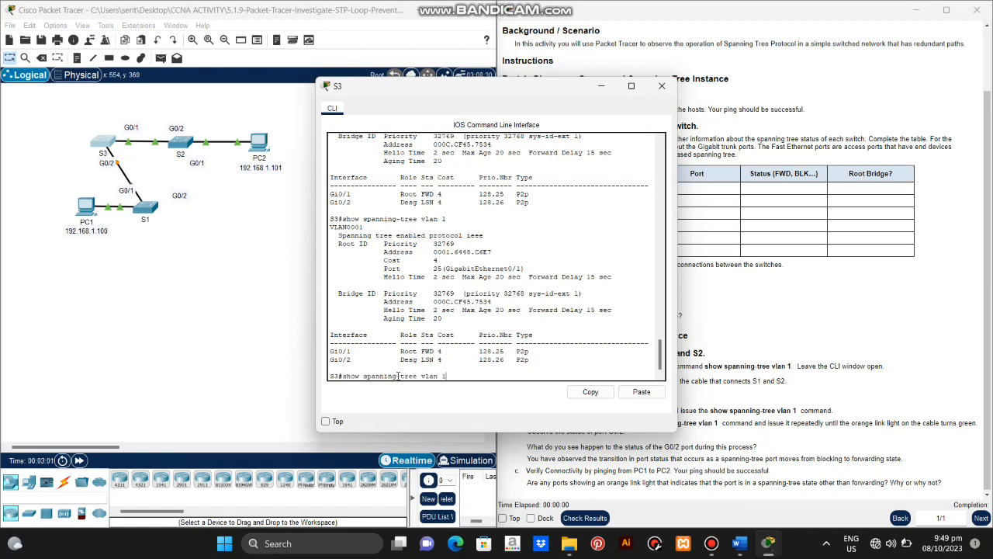
key("Return")
key("Up")
key("Down")
key("Up")
key("Down")
key("Up")
key("Down")
key("Up")
key("Down")
key("Up")
key("Down")
key("Up")
key("Down")
key("Up")
key("Down")
key("Up")
key("Down")
key("Up")
key("Down")
key("Up")
key("Down")
key("Up")
key("Down")
key("Up")
key("Down")
key("Up")
key("Return")
- Review the successive spanning-tree outputs on S3 for Gi0/2 status changes, then minimize the CLI window
scroll(398, 375, "up", 10)
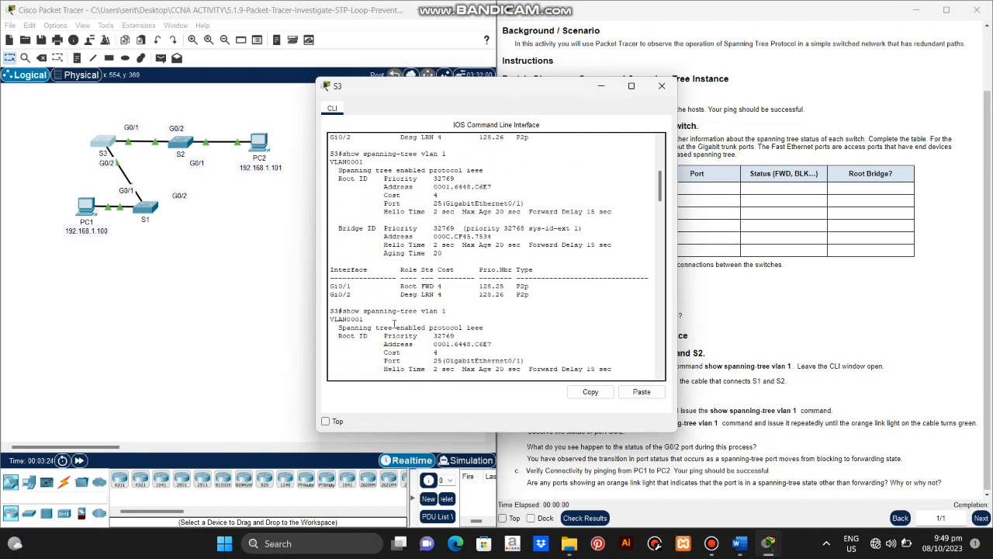
scroll(434, 254, "up", 9)
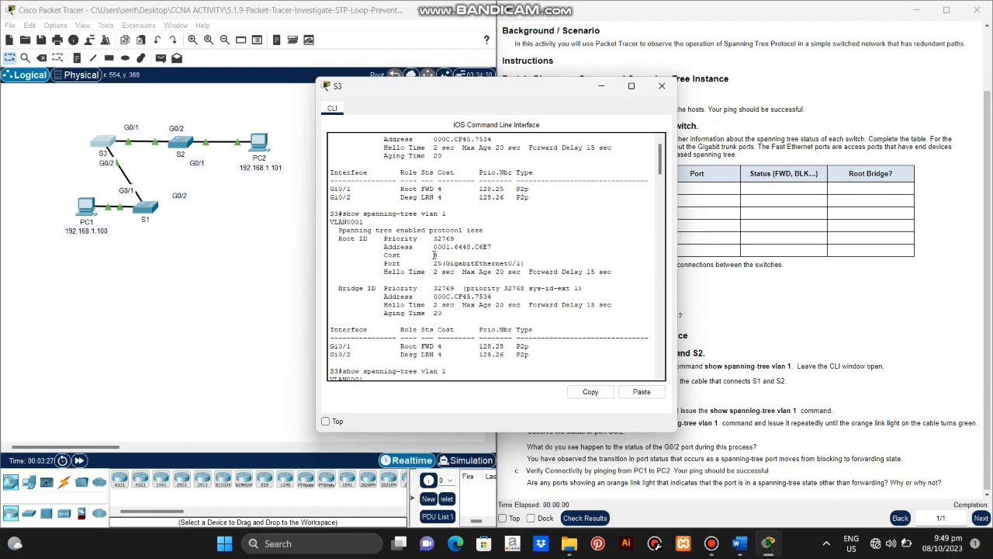
scroll(434, 255, "down", 5)
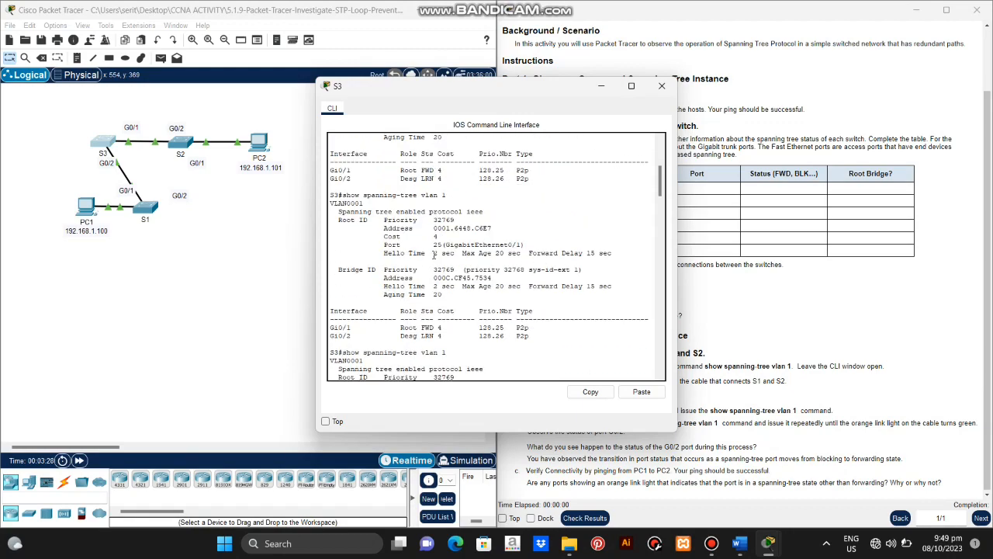
scroll(434, 255, "down", 5)
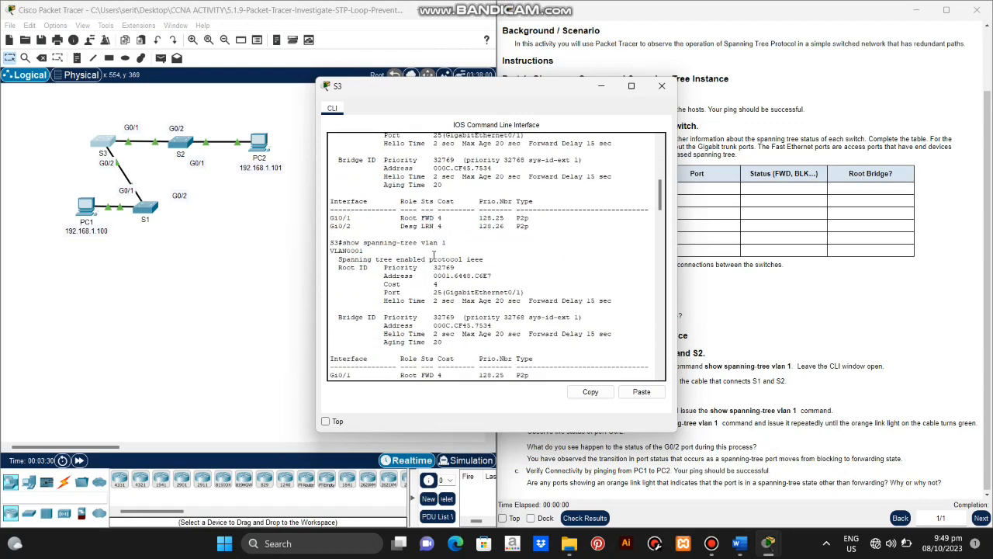
scroll(433, 254, "down", 9)
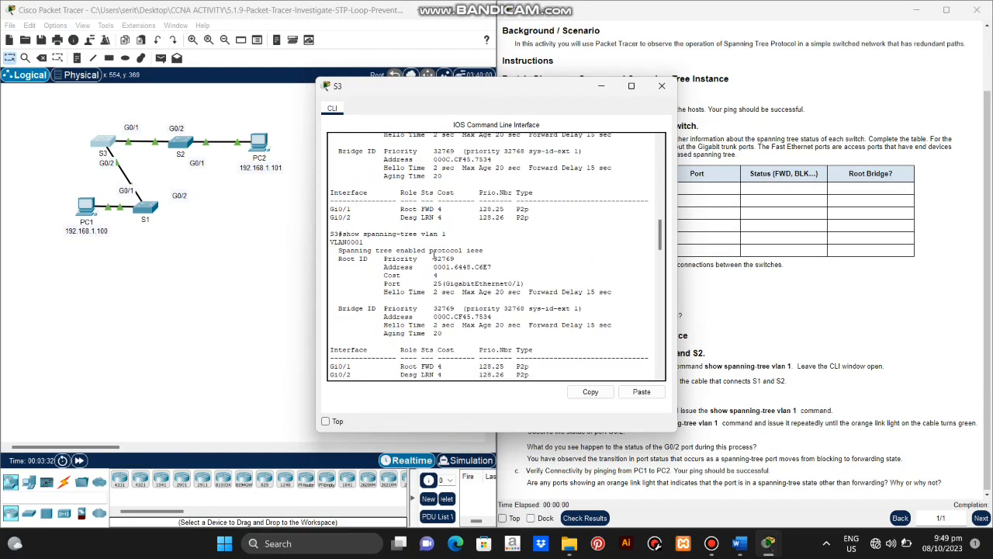
scroll(433, 254, "down", 10)
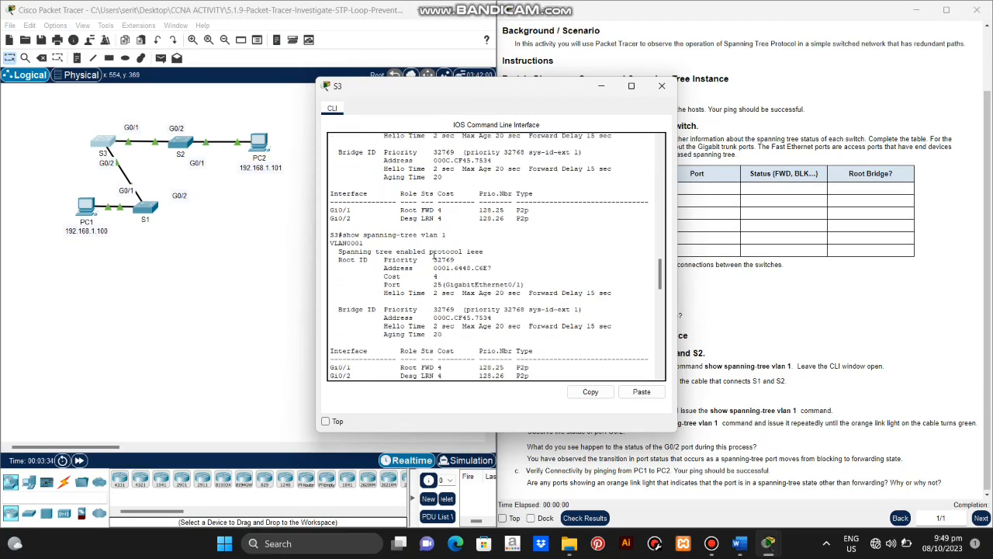
scroll(433, 255, "down", 8)
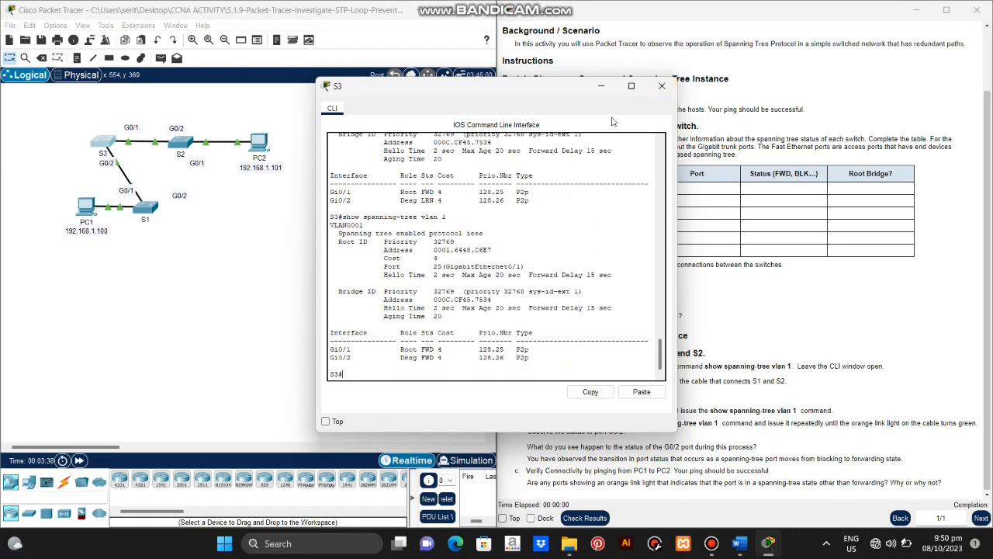
left_click(610, 88)
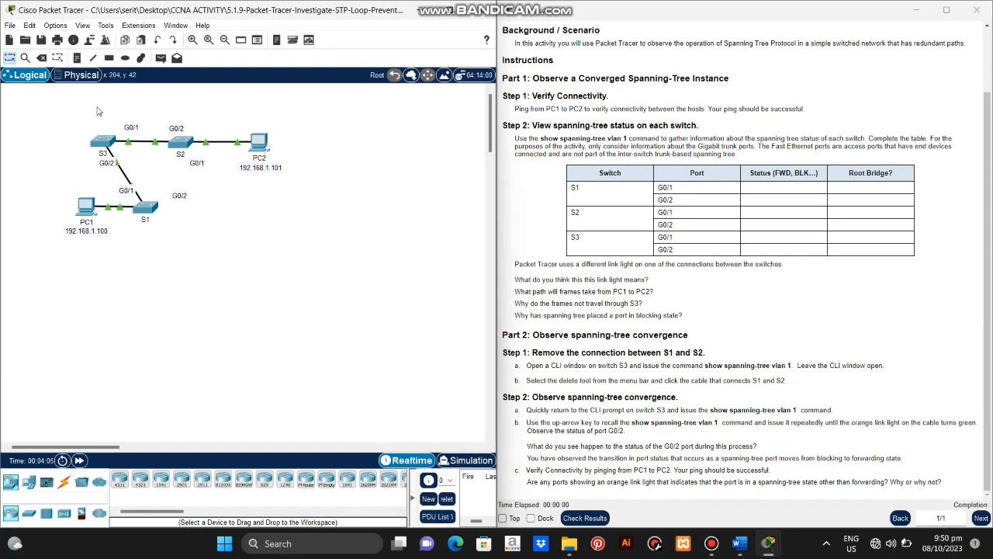
- Reopen S3's CLI, trace the Gi0/2 port status from the earlier outputs to the latest one, and close the window
left_click(103, 142)
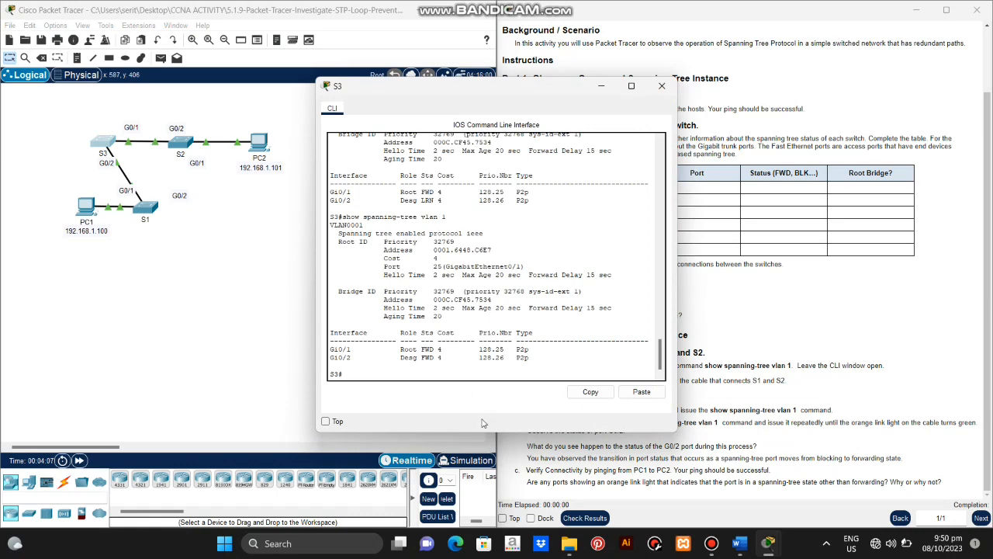
scroll(423, 270, "up", 10)
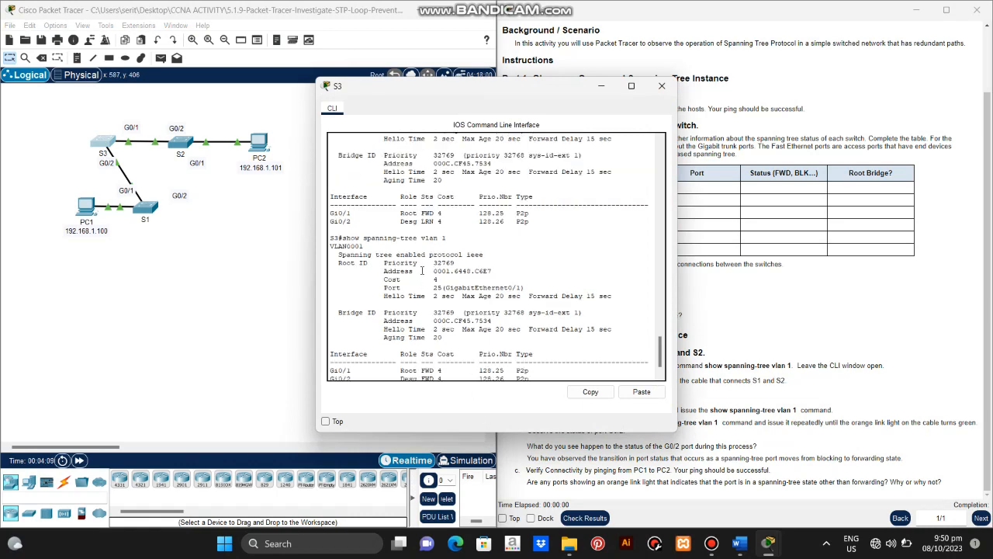
scroll(423, 270, "up", 8)
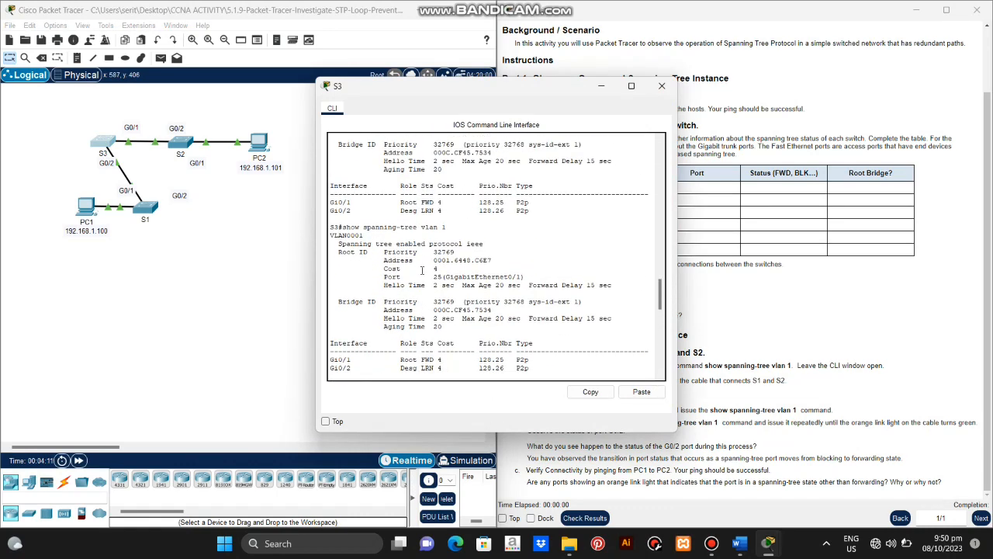
scroll(423, 270, "up", 10)
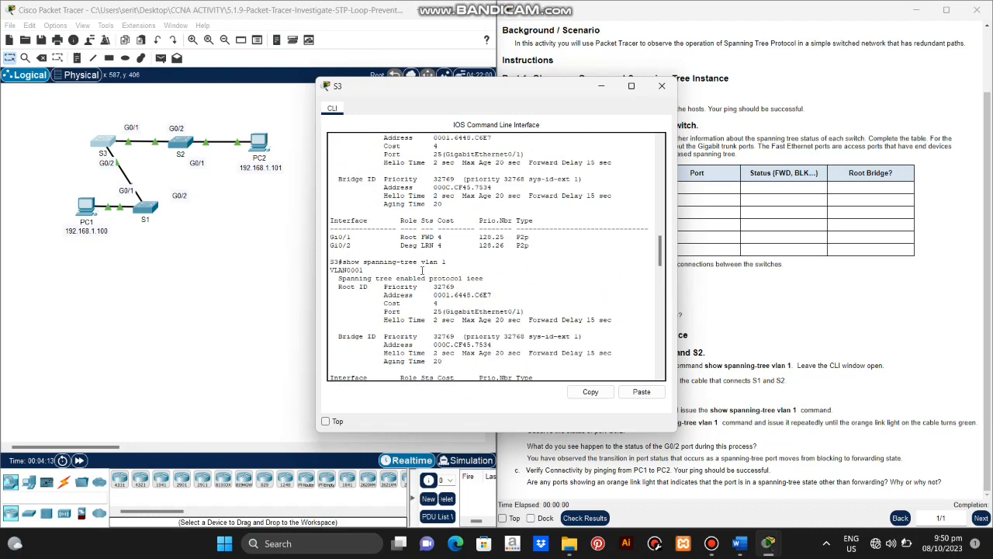
scroll(423, 270, "up", 10)
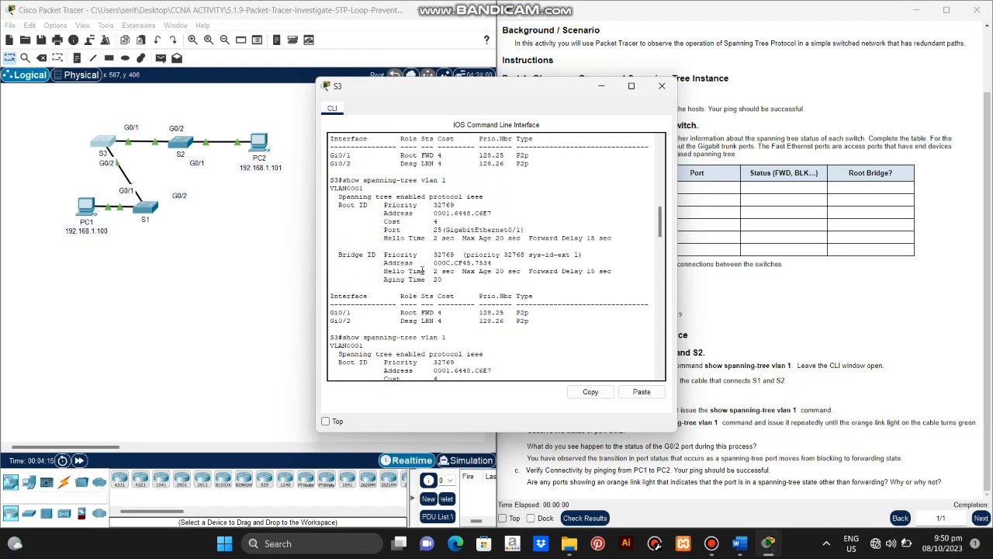
scroll(422, 270, "up", 10)
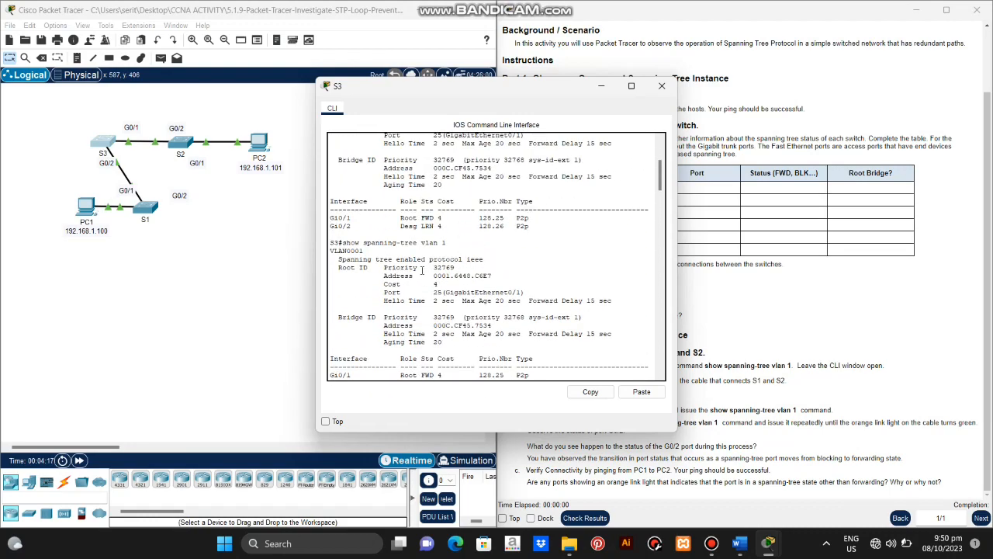
scroll(423, 270, "up", 1)
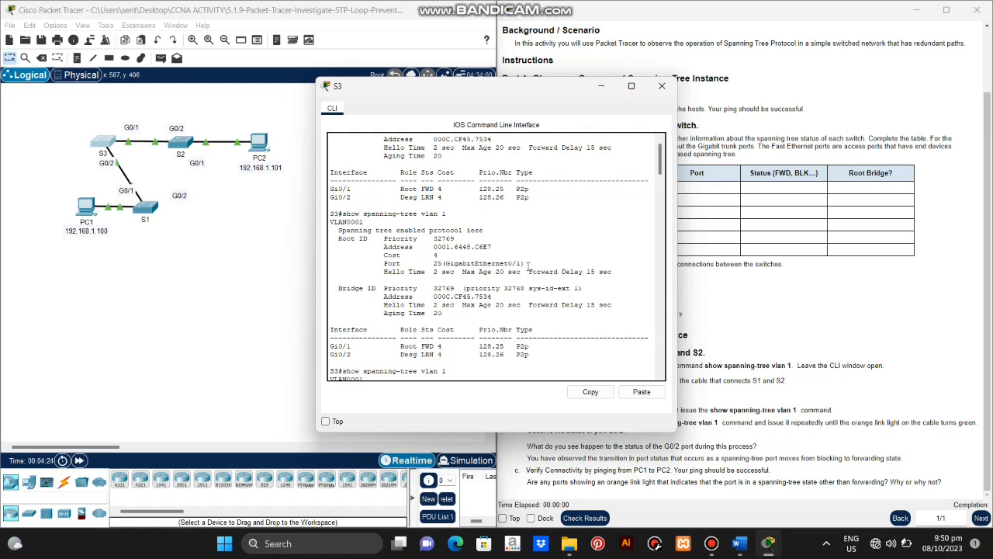
scroll(529, 265, "down", 3)
scroll(528, 266, "down", 6)
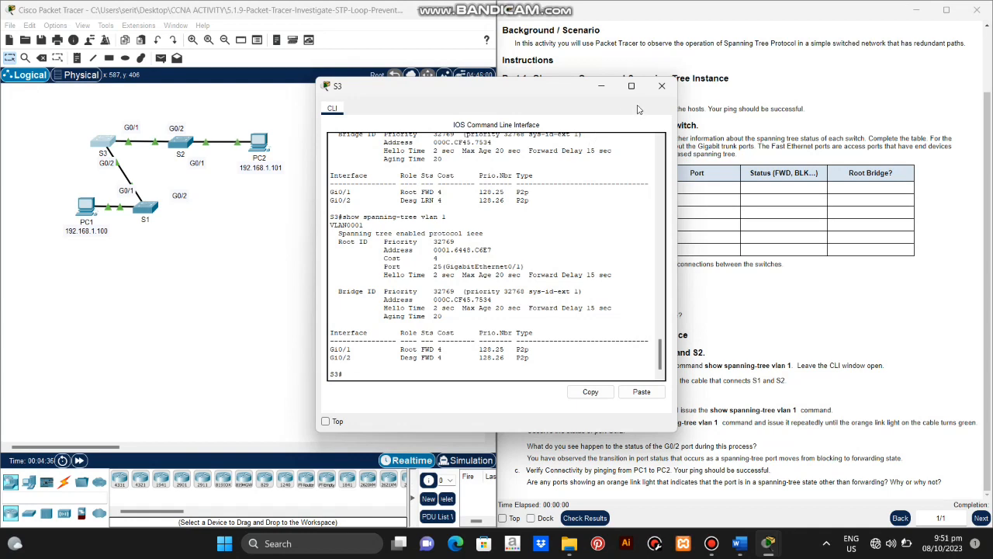
left_click(660, 86)
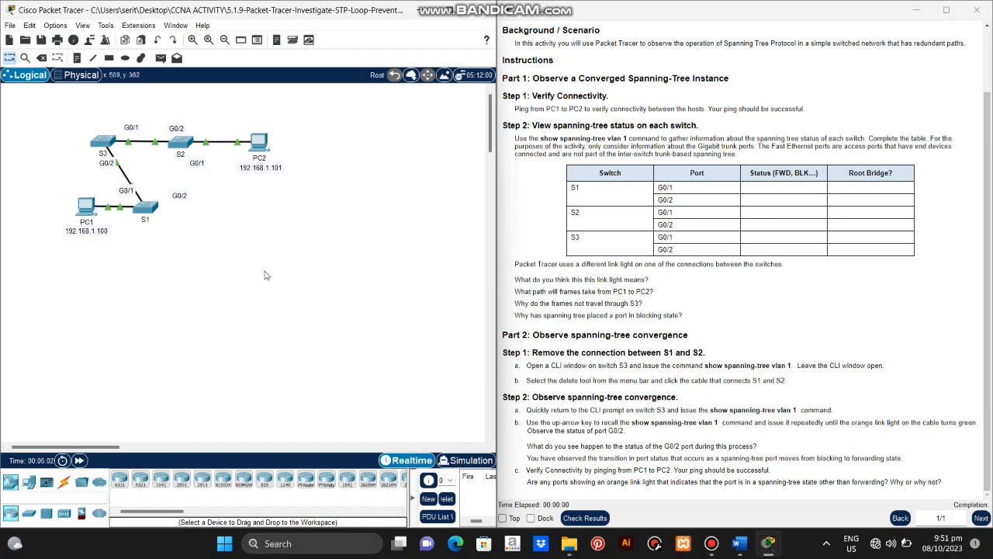
- Open PC1's Command Prompt and ping PC2 at 192.168.1.101
left_click(90, 203)
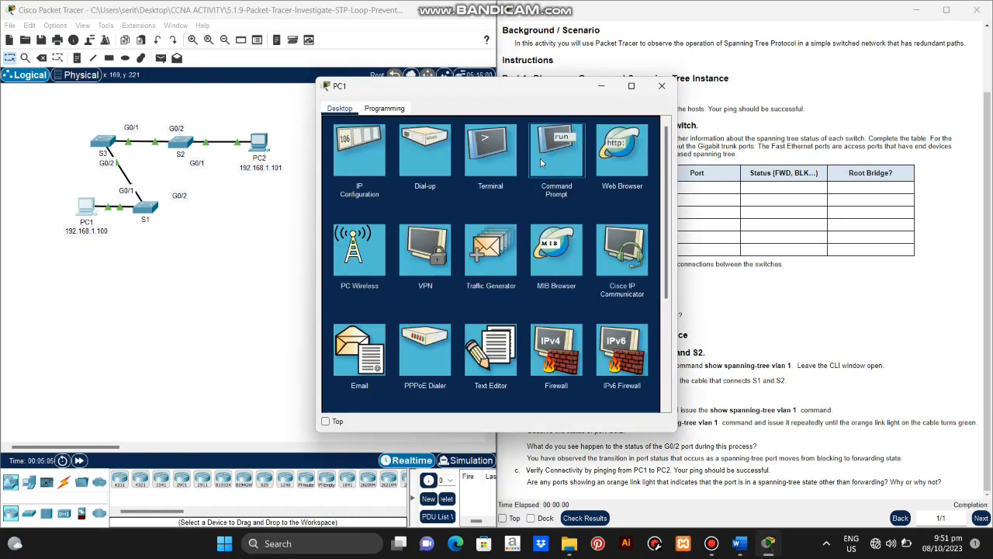
left_click(539, 159)
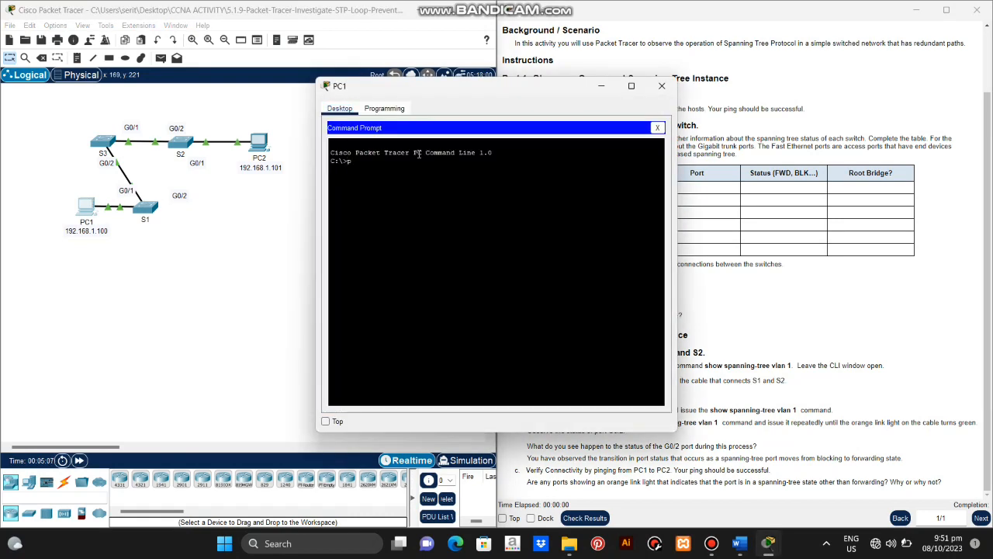
type("ping 192.168.1.101")
left_click_drag(423, 160, 368, 163)
left_click(456, 169)
key("Return")
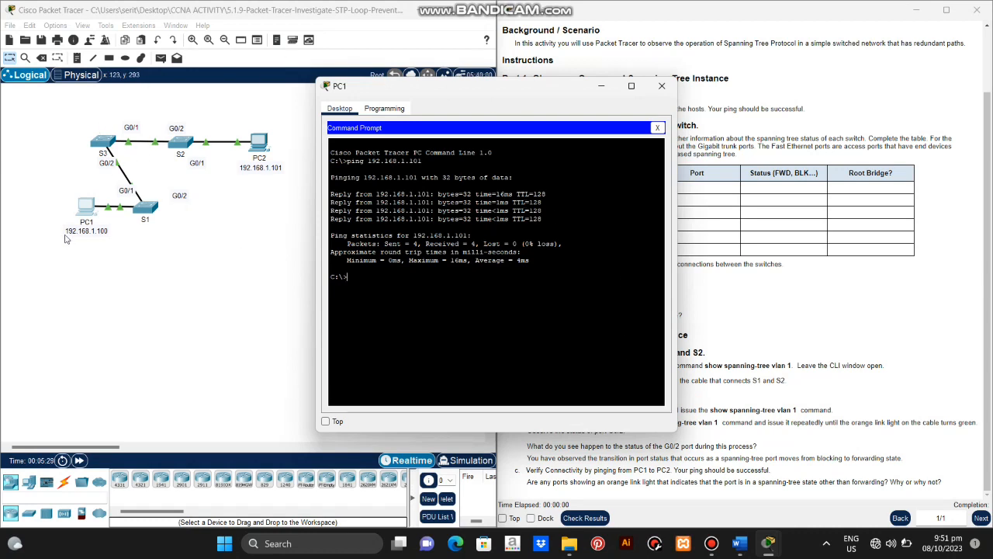
- Check the topology for any orange link lights, then close the PC1 window
left_click(94, 172)
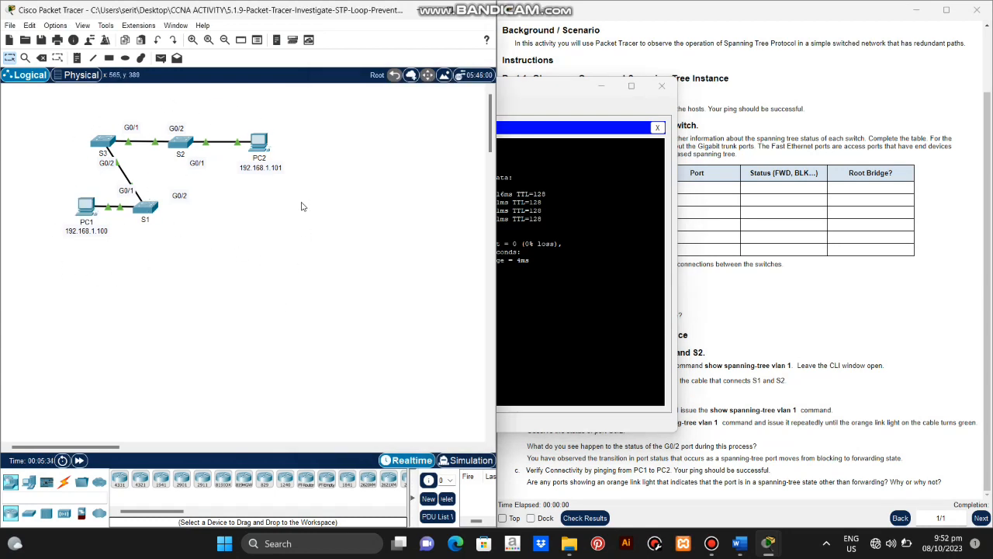
left_click(555, 103)
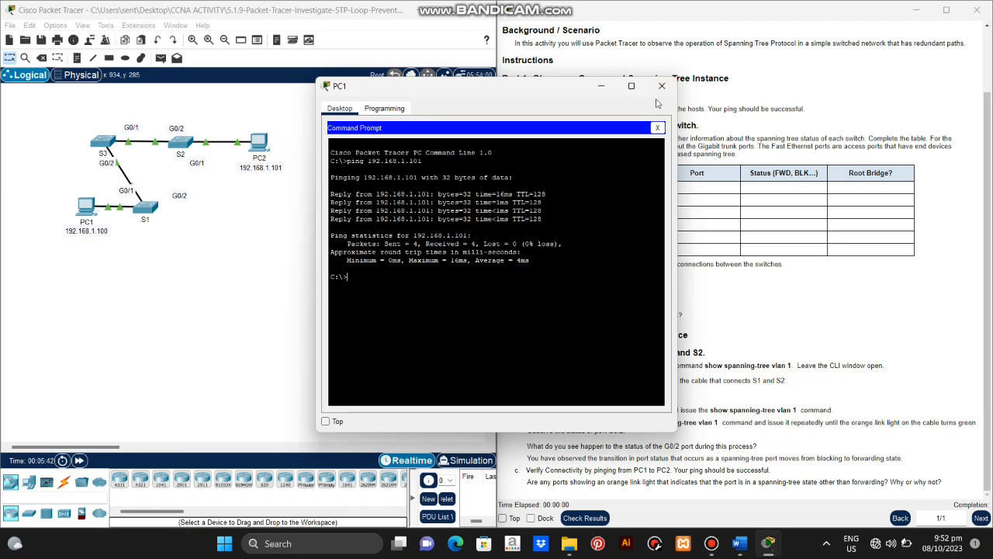
left_click(661, 85)
mouse_move(569, 543)
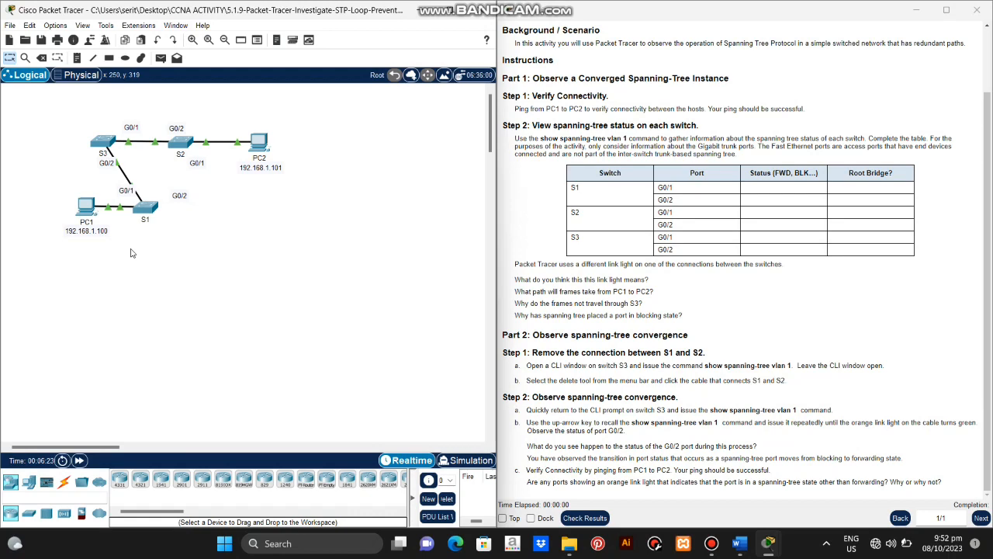
mouse_move(710, 541)
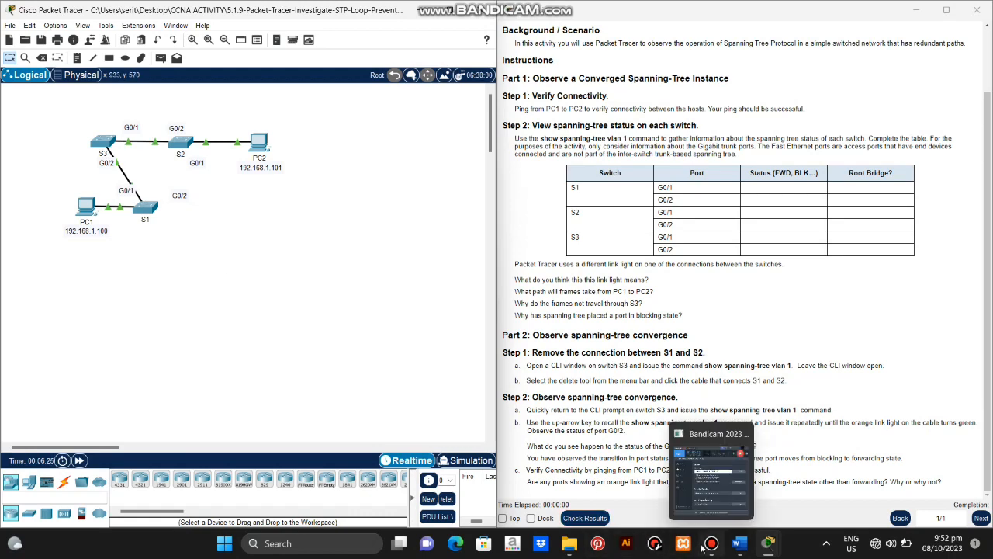